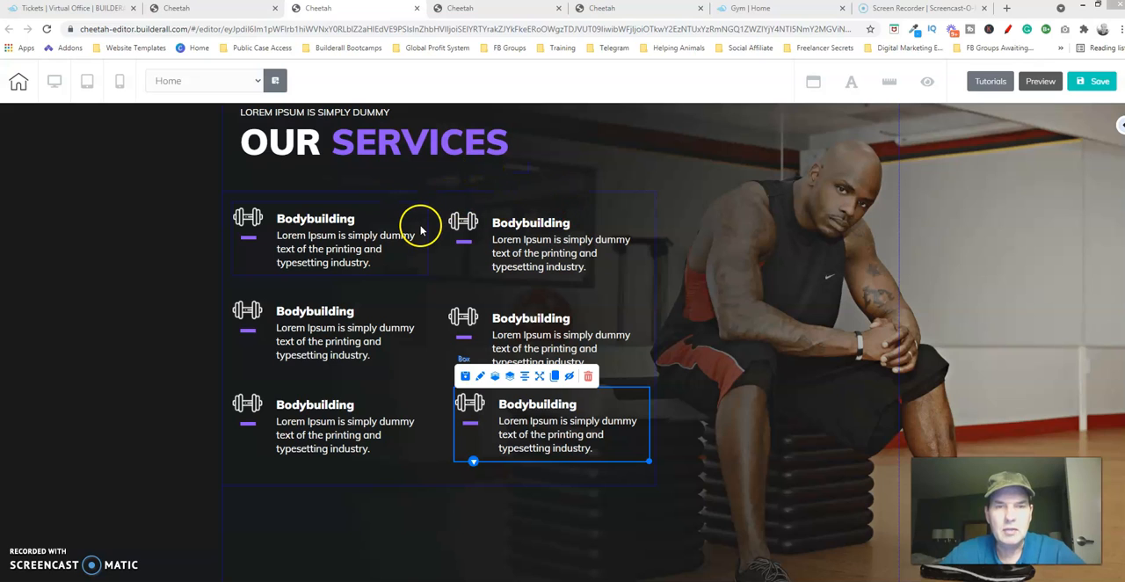
# - Align the two top-row Bodybuilding boxes horizontally, matching the right box to the left one
pyautogui.click(637, 217)
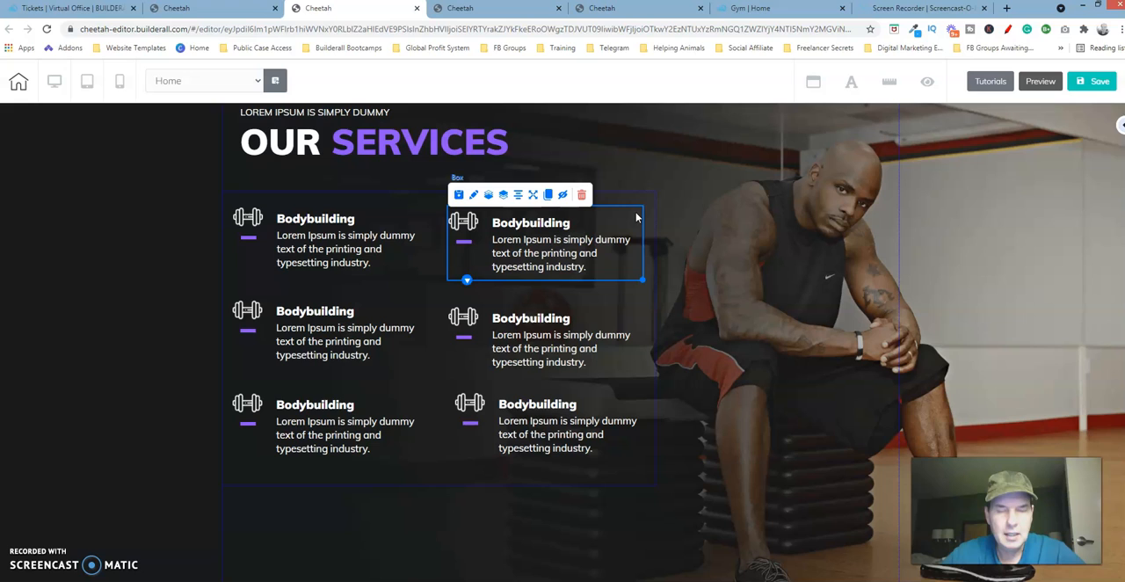
pyautogui.click(637, 218)
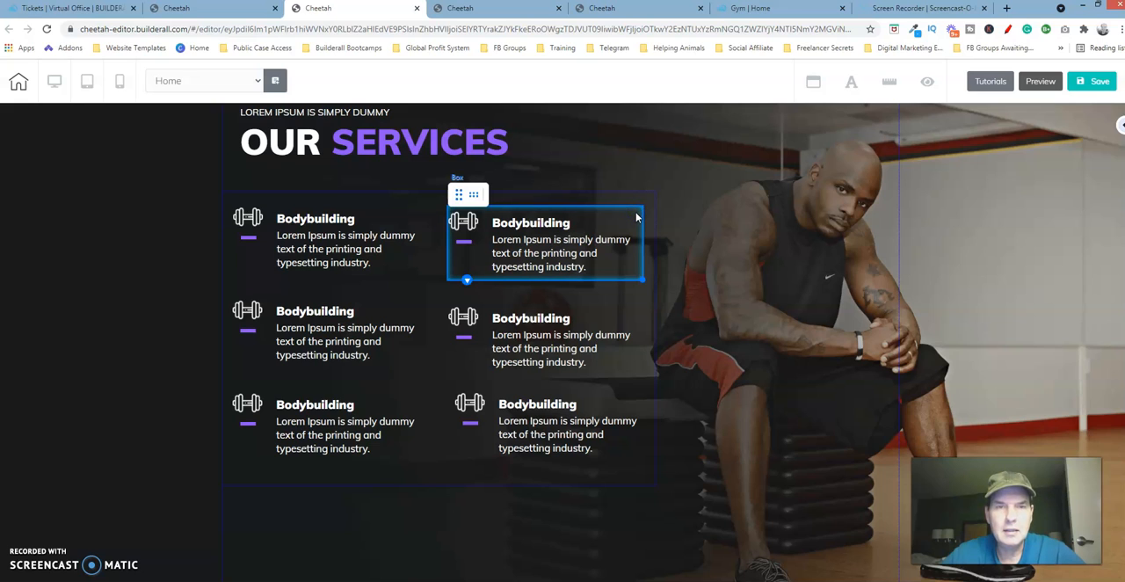
pyautogui.click(381, 211)
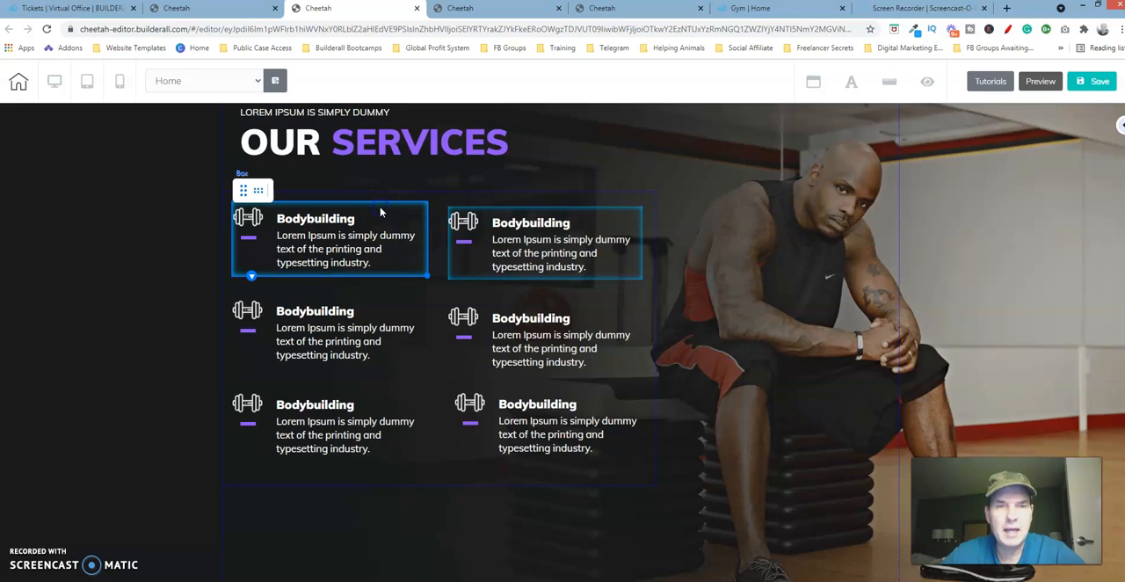
pyautogui.click(256, 193)
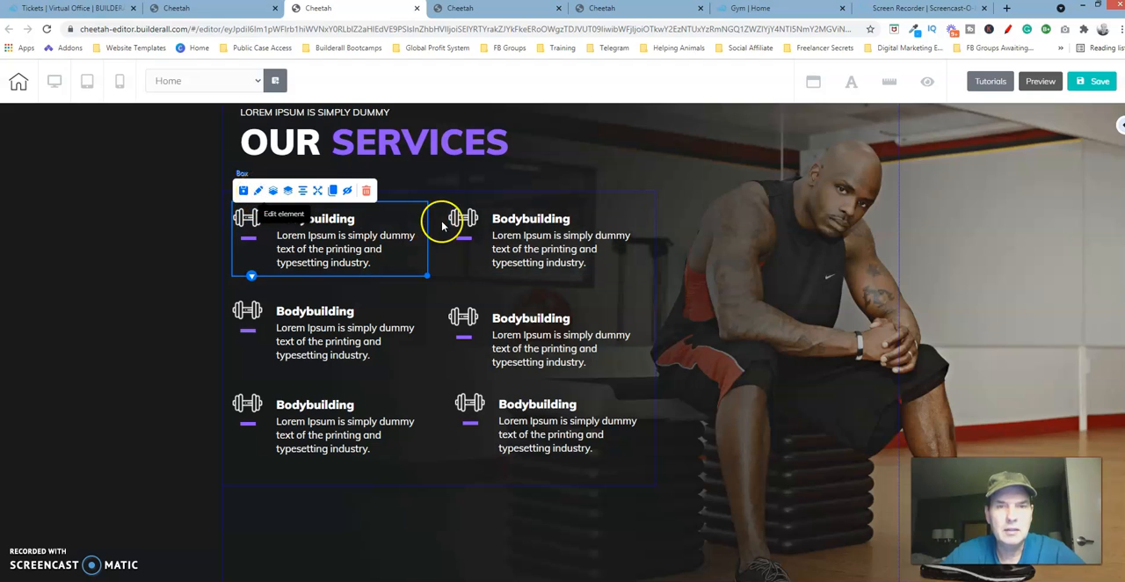
pyautogui.click(444, 260)
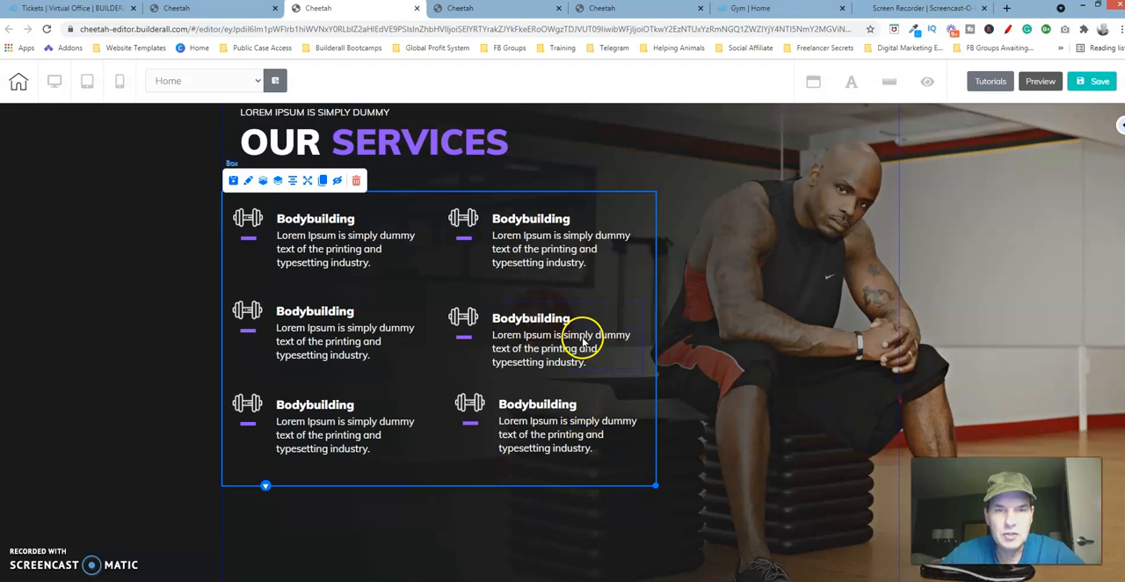
# - Align the two middle-row Bodybuilding boxes horizontally, matching the right box to the left one
pyautogui.click(639, 313)
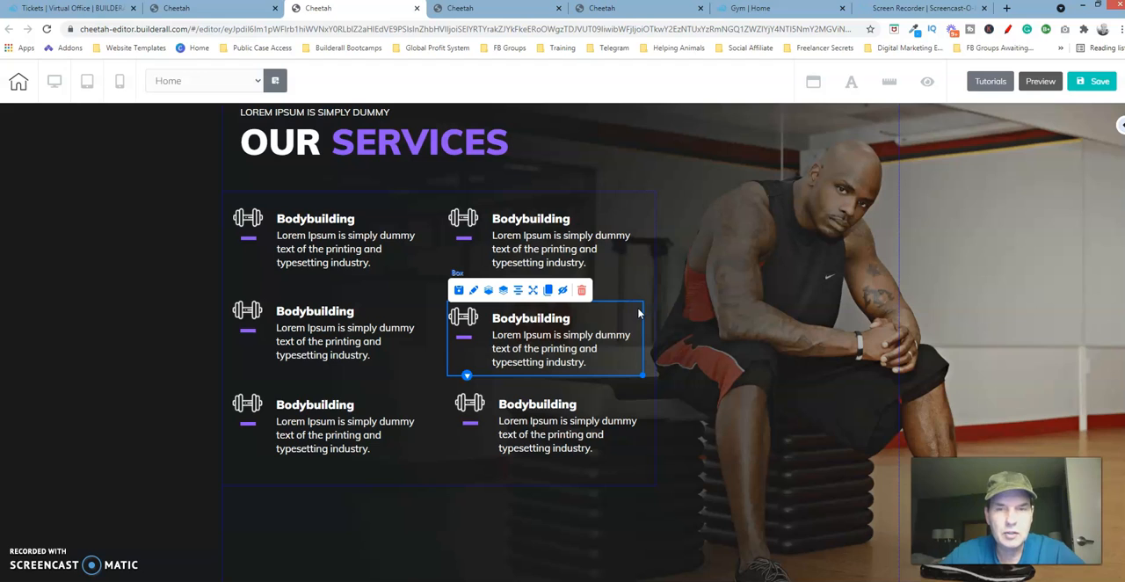
pyautogui.click(639, 313)
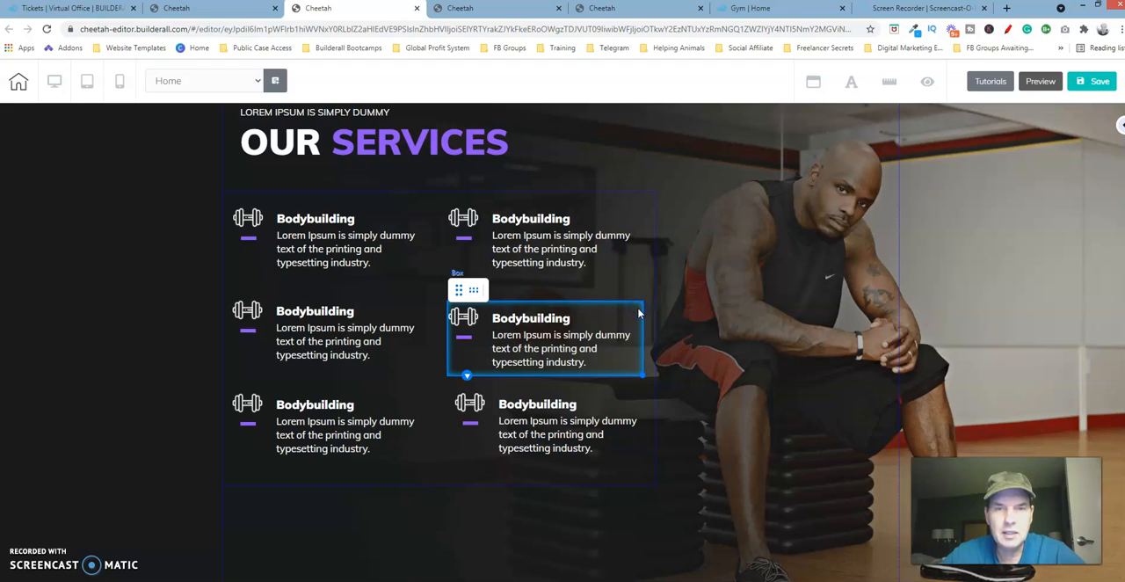
pyautogui.click(417, 303)
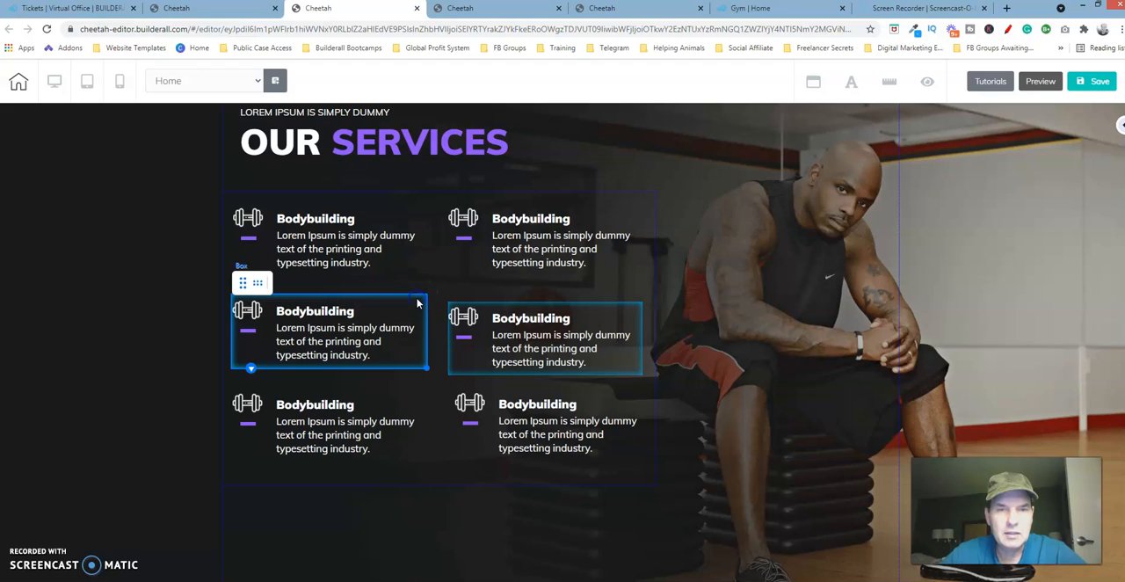
pyautogui.click(258, 286)
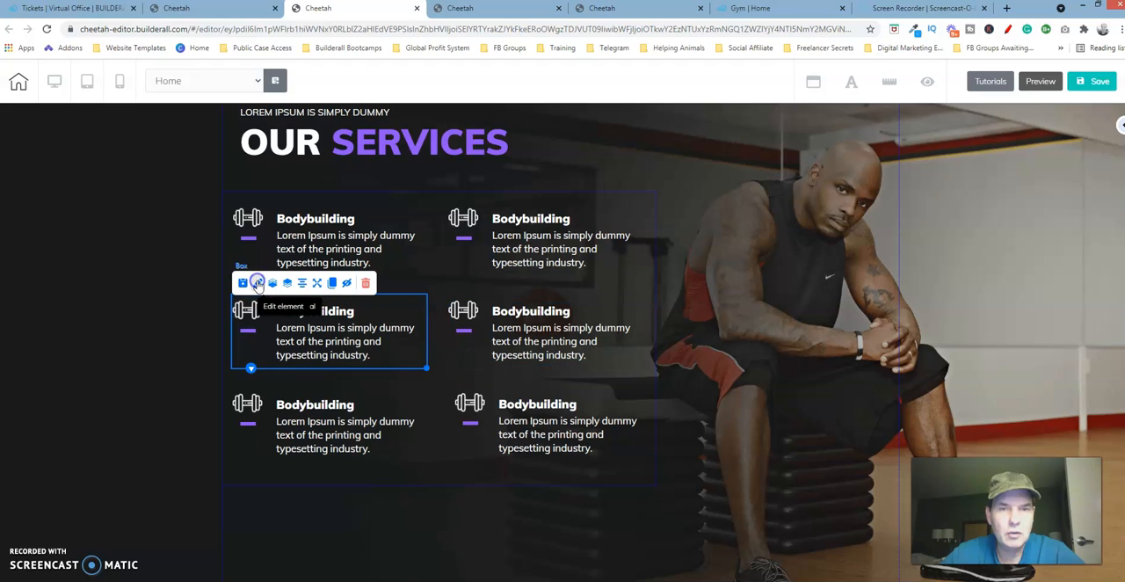
pyautogui.click(442, 368)
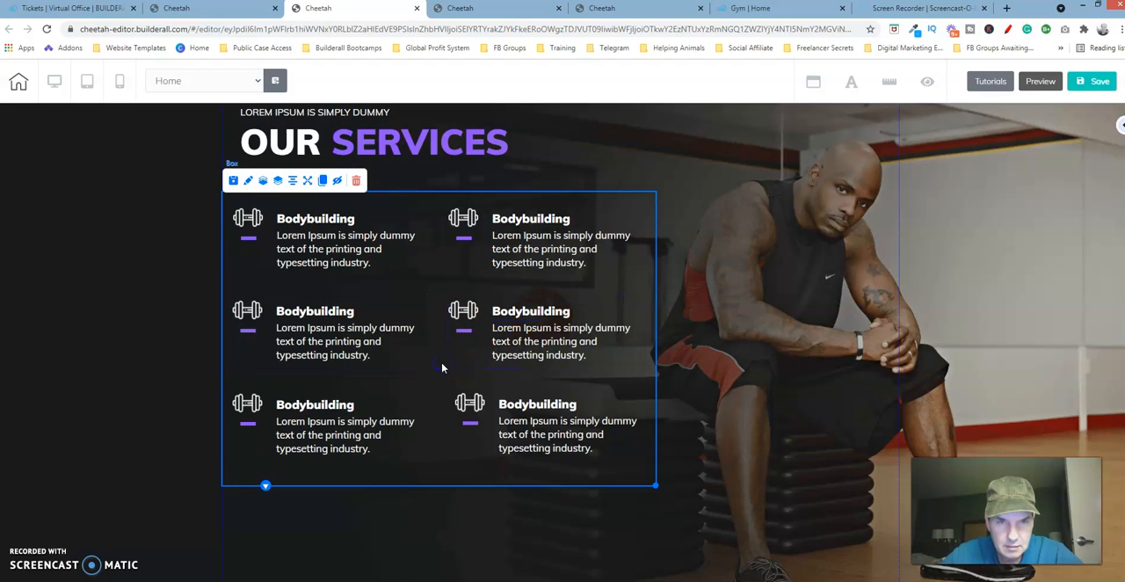
# - Align the two bottom-row Bodybuilding boxes horizontally, matching the right box to the left one
pyautogui.click(619, 403)
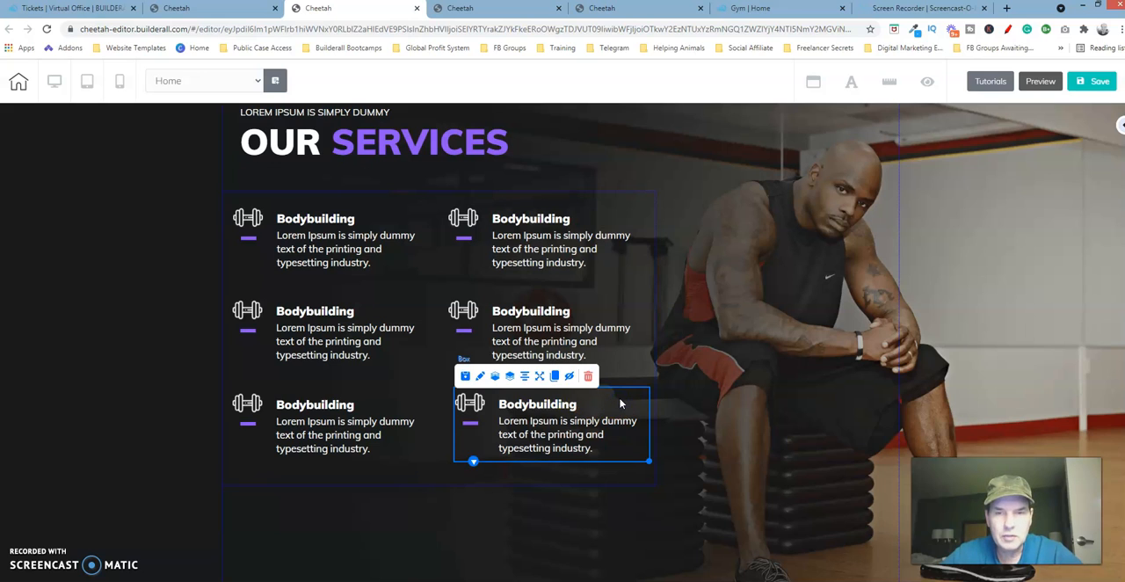
pyautogui.click(619, 403)
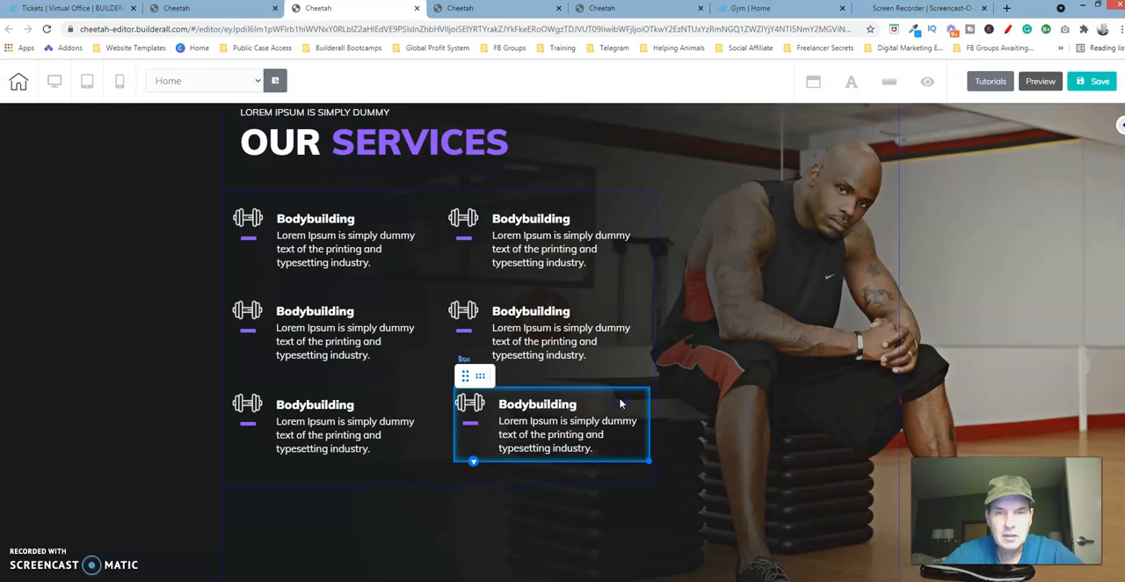
pyautogui.click(410, 401)
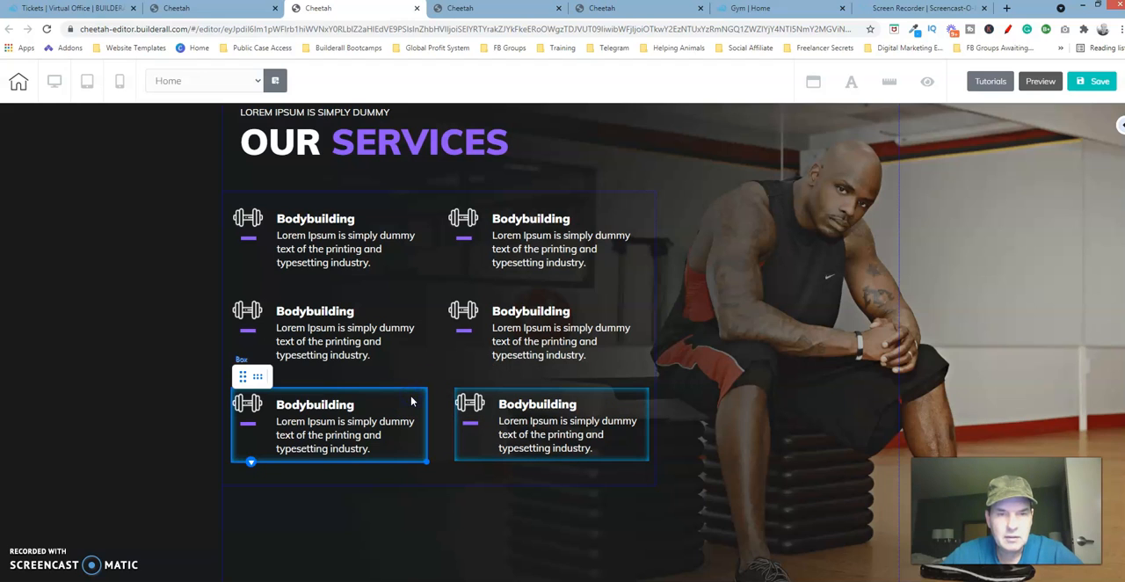
pyautogui.click(259, 376)
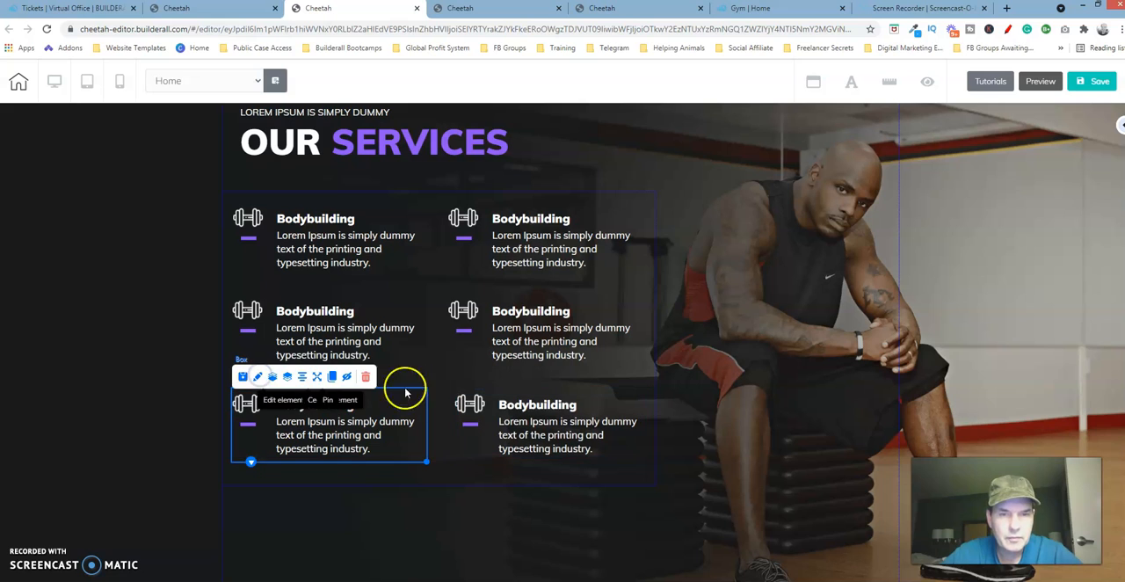
pyautogui.click(447, 372)
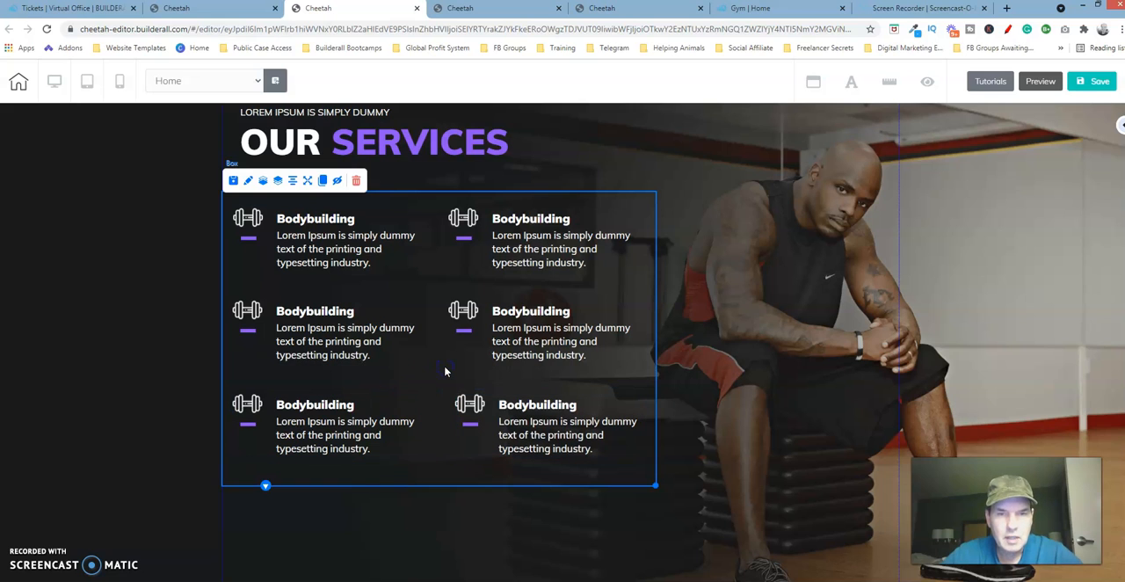
# - Save the site, publish it and dismiss the publishing confirmation
pyautogui.click(1099, 81)
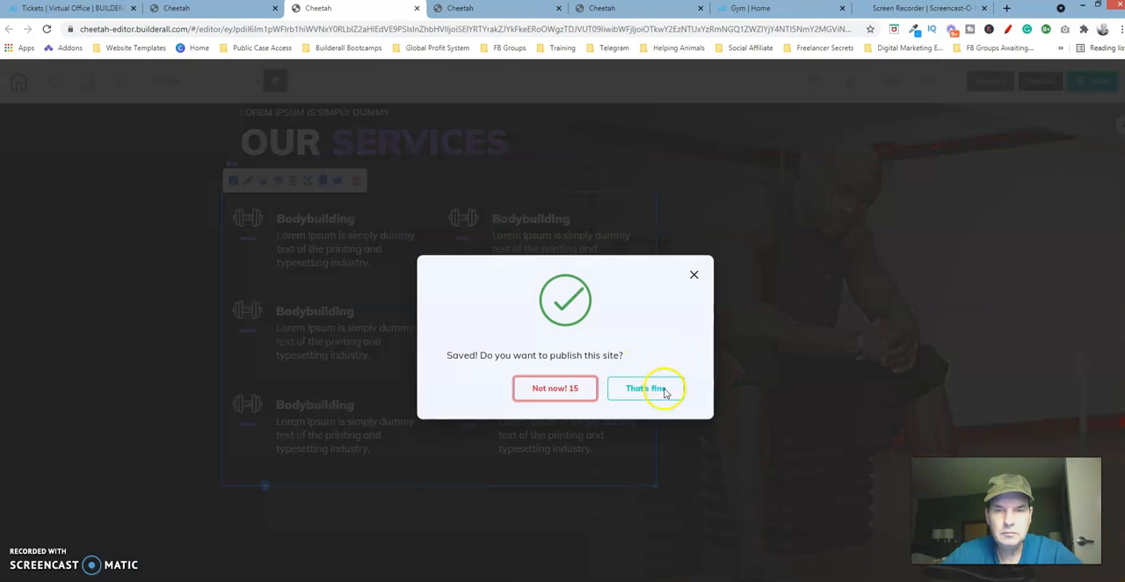
pyautogui.click(662, 393)
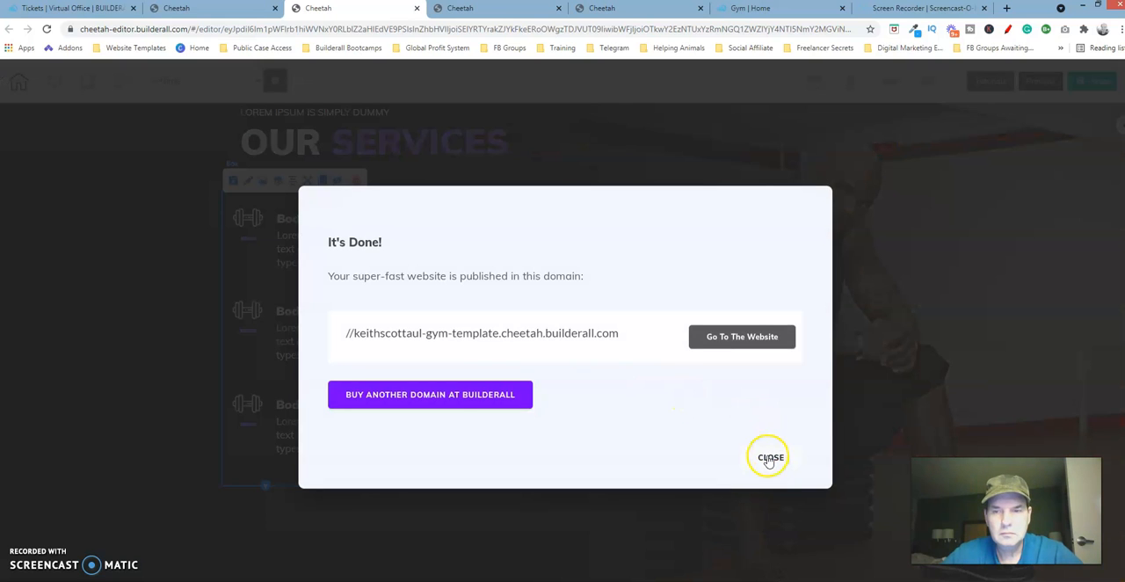
pyautogui.click(769, 458)
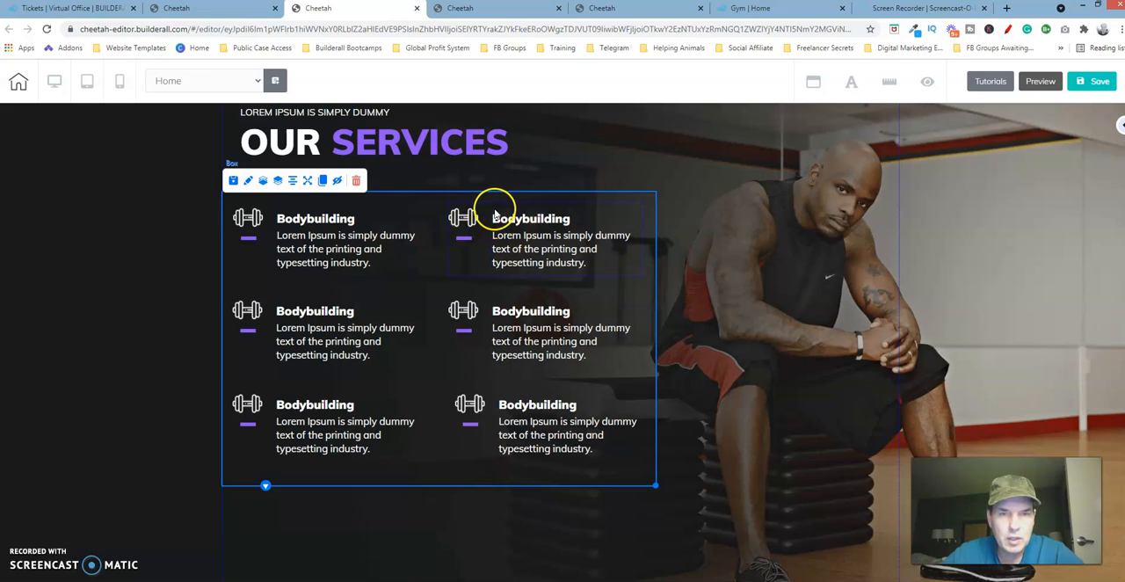
# - Align the three Bodybuilding boxes in the right column vertically, using the top box as the reference
pyautogui.click(492, 407)
pyautogui.moveTo(493, 407); pyautogui.dragTo(486, 305)
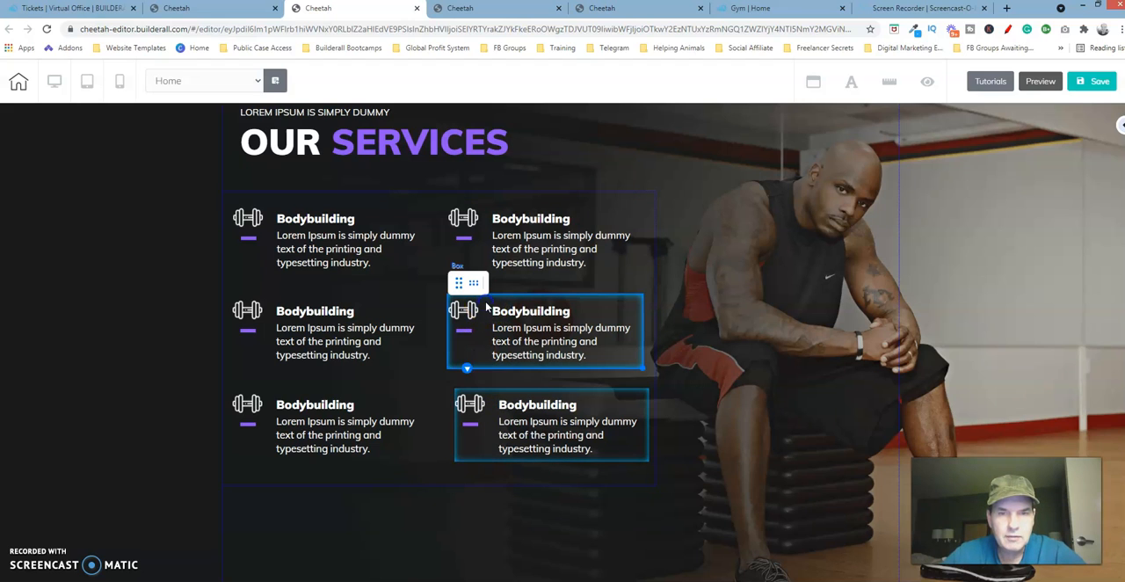
pyautogui.click(487, 214)
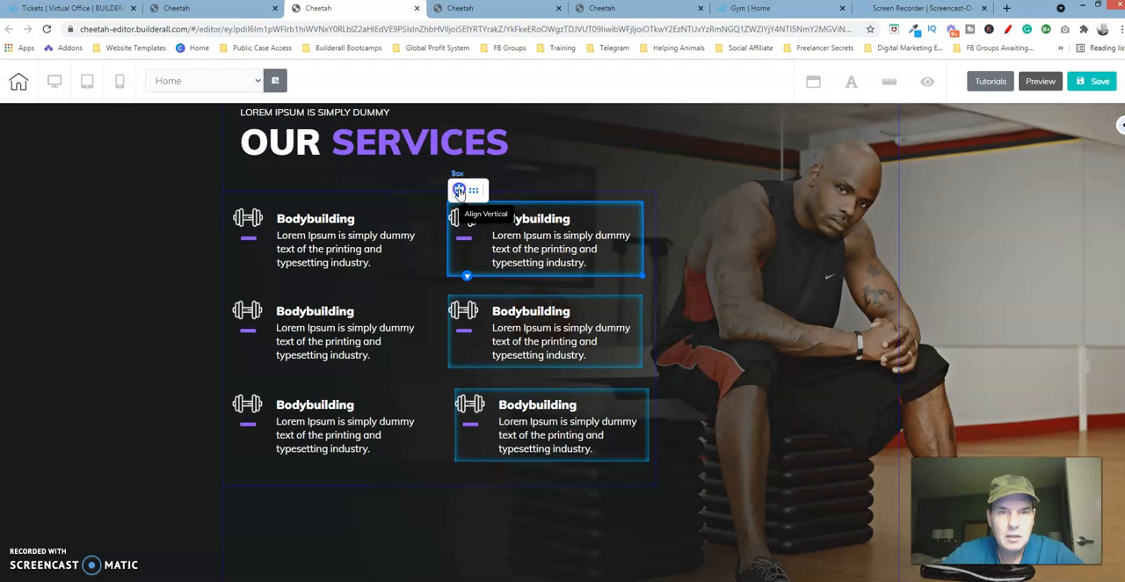
pyautogui.click(459, 190)
pyautogui.click(427, 302)
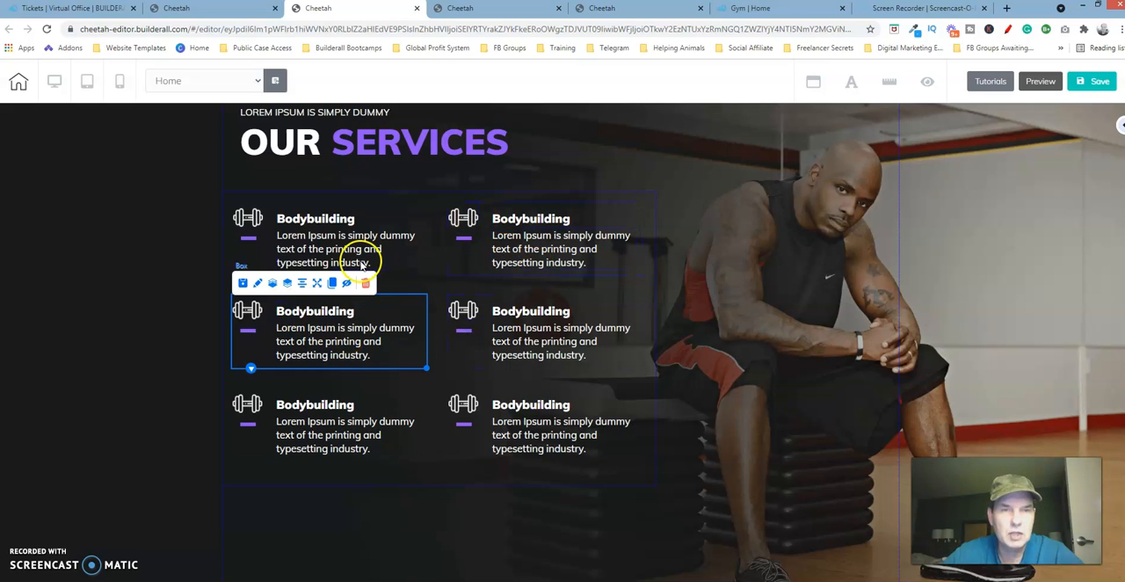
# - Check the finished template's services, then open the general image settings of the dumbbell icon in the left middle-row service box
pyautogui.click(626, 13)
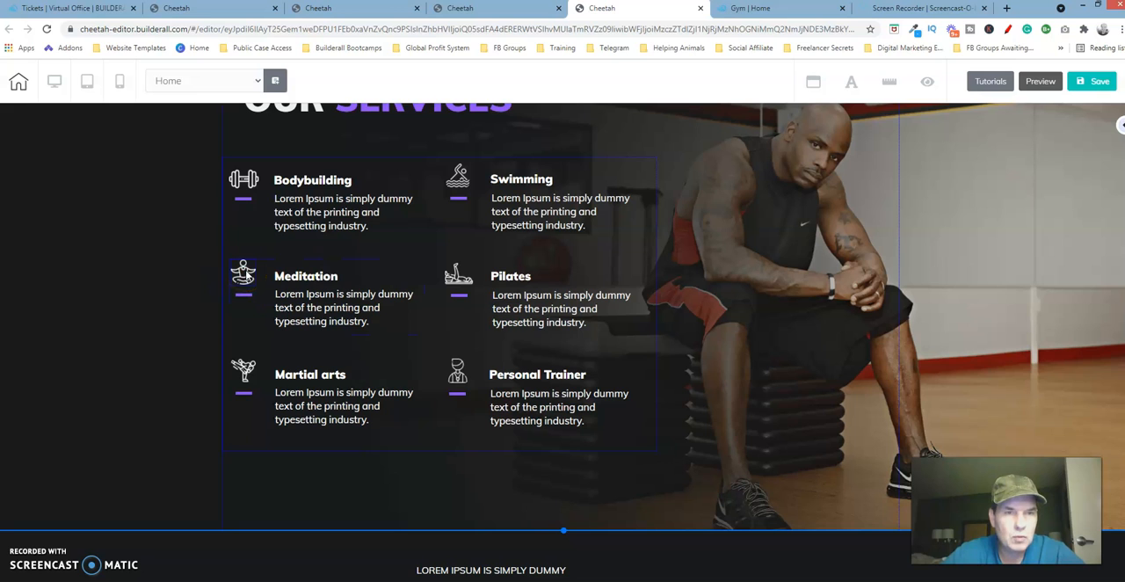
pyautogui.click(394, 12)
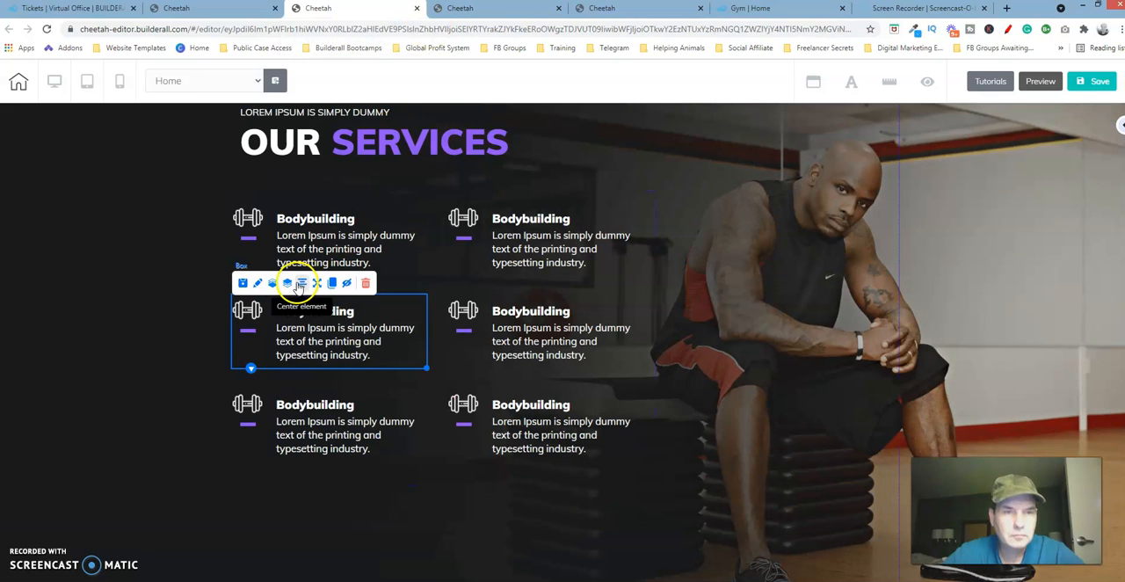
pyautogui.click(253, 313)
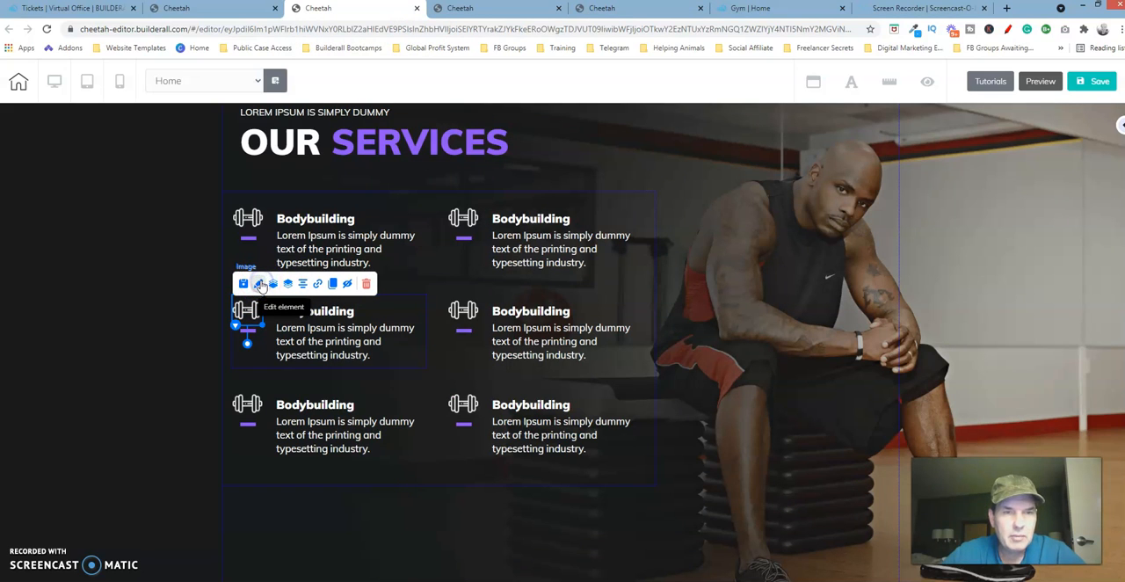
pyautogui.click(259, 284)
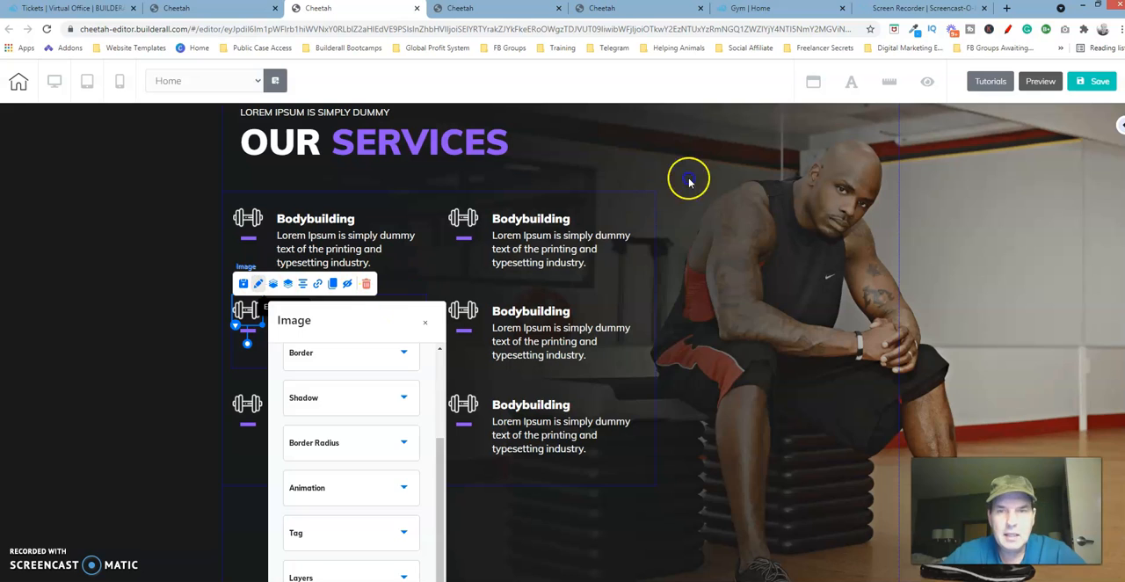
pyautogui.moveTo(659, 197); pyautogui.dragTo(719, 157)
pyautogui.moveTo(784, 295); pyautogui.dragTo(782, 192)
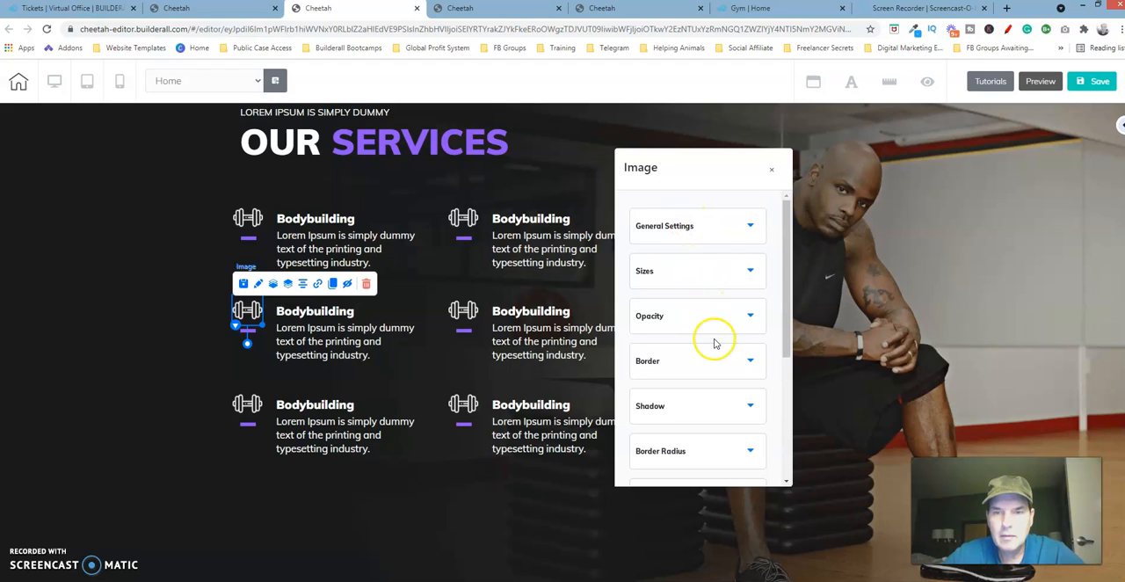
pyautogui.click(716, 231)
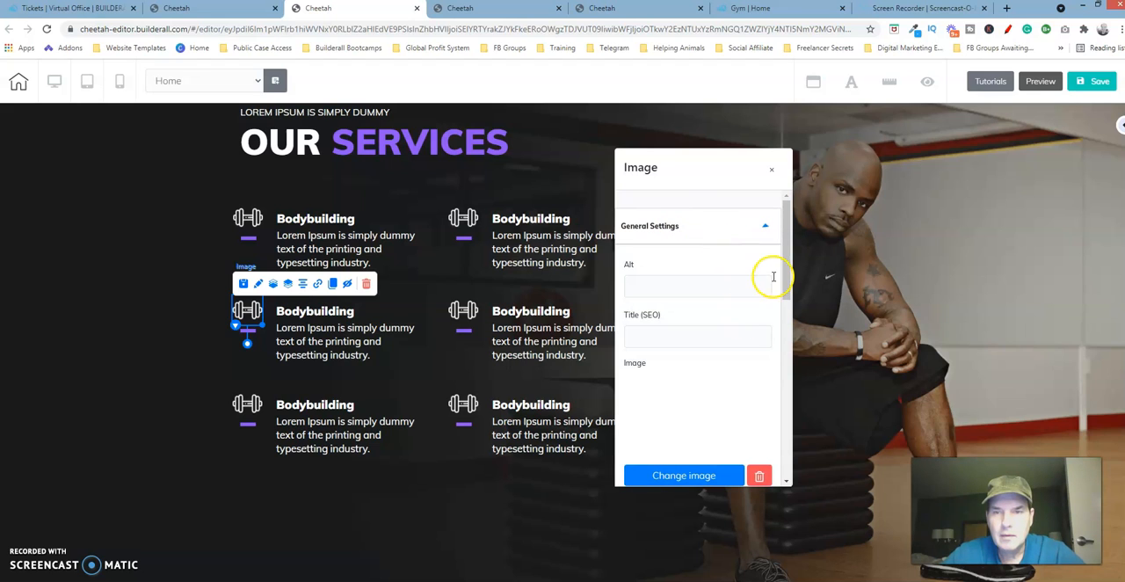
# - Start changing the middle-row icon's image and open the GYM TEMPLATE folder in the user files
pyautogui.click(784, 280)
pyautogui.moveTo(784, 280); pyautogui.dragTo(785, 327)
pyautogui.click(714, 297)
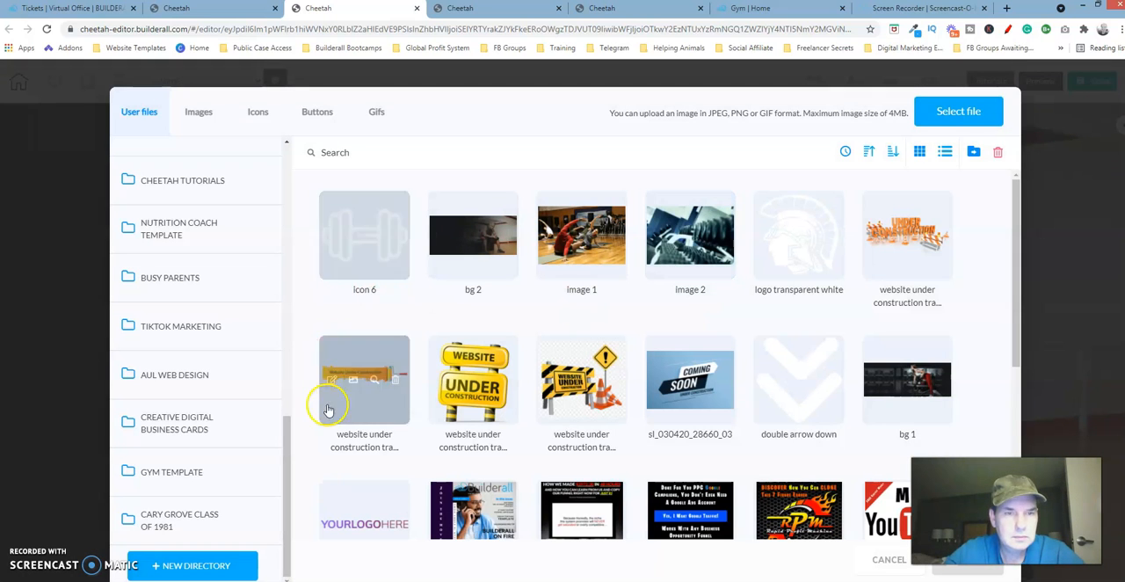
pyautogui.click(186, 475)
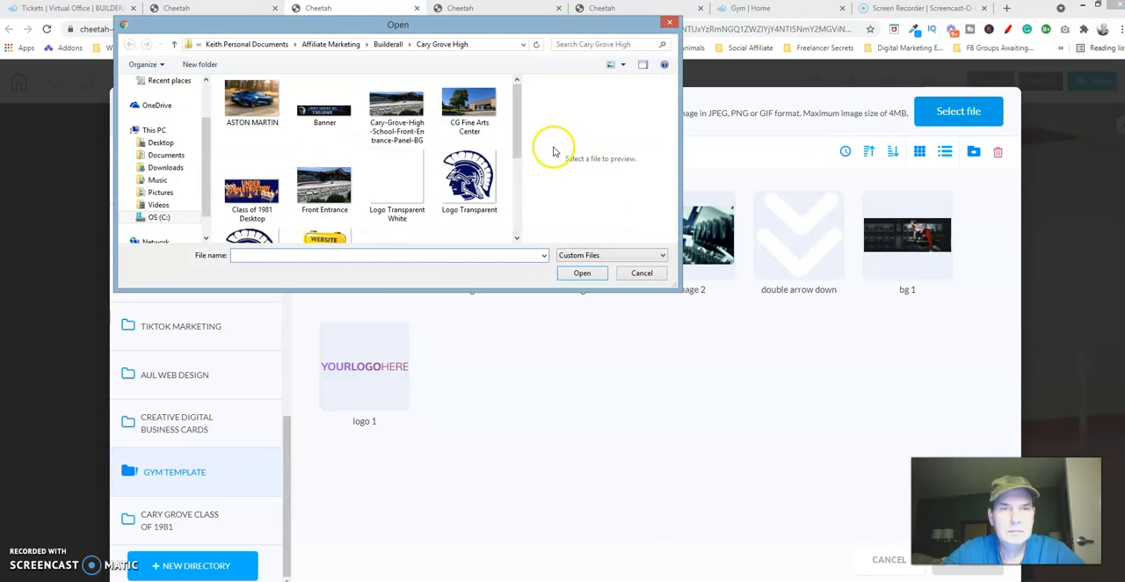
# - Upload the Icon 5 image from the local GYM Website Template folder into the GYM TEMPLATE directory
pyautogui.click(518, 239)
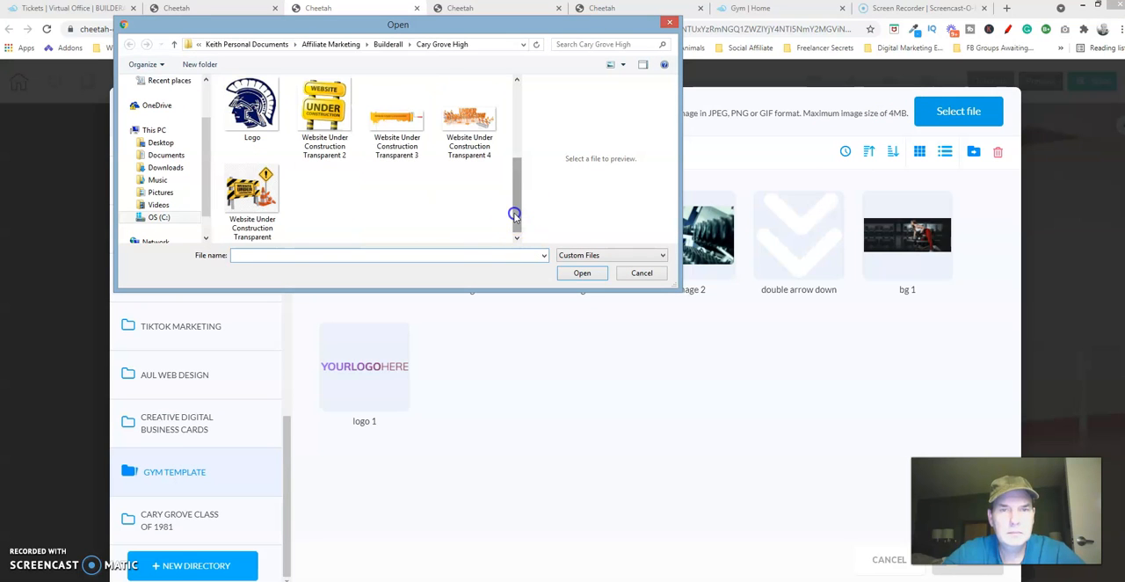
pyautogui.moveTo(515, 214); pyautogui.dragTo(518, 192)
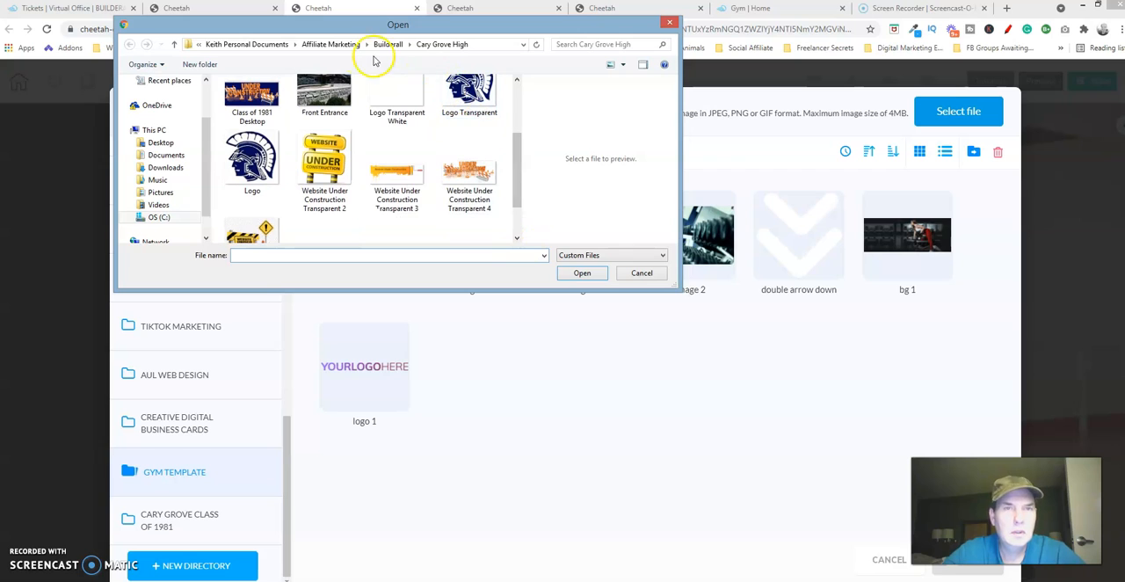
pyautogui.click(174, 43)
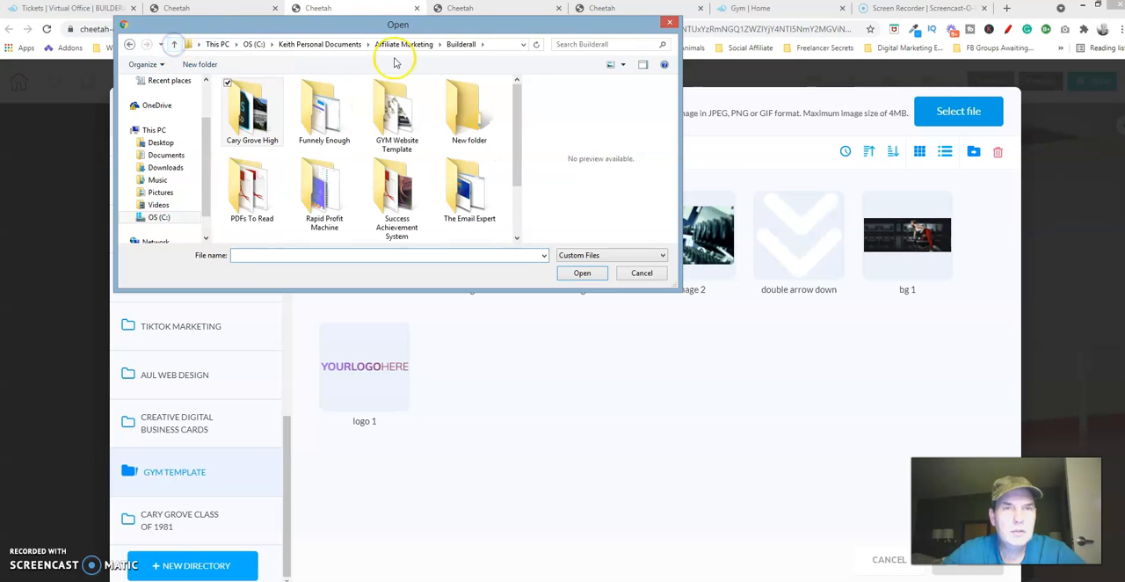
pyautogui.doubleClick(397, 112)
pyautogui.moveTo(518, 120); pyautogui.dragTo(517, 149)
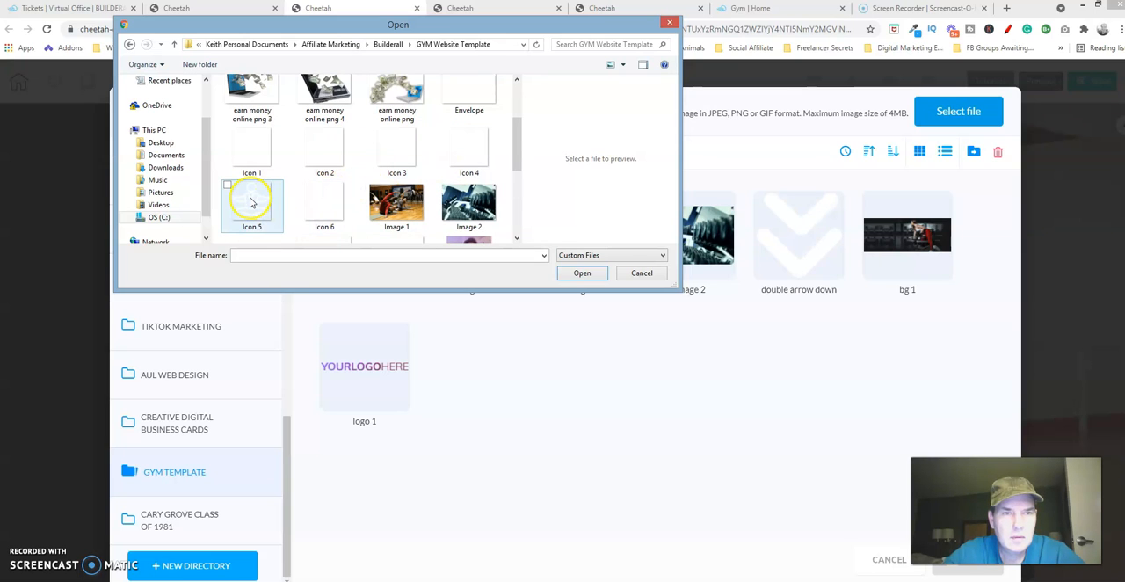
pyautogui.click(250, 202)
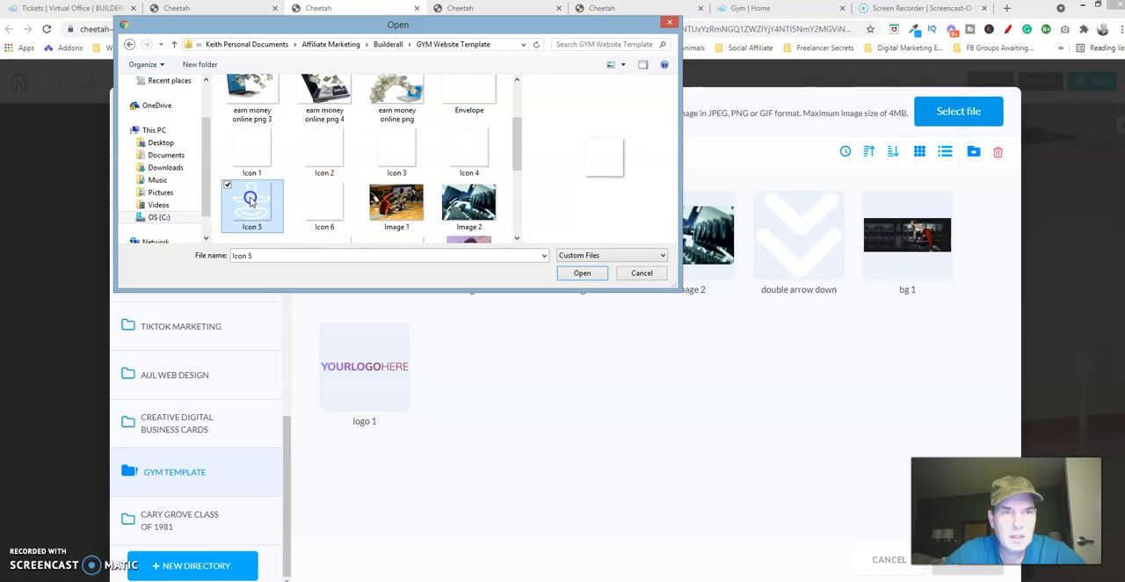
pyautogui.click(581, 274)
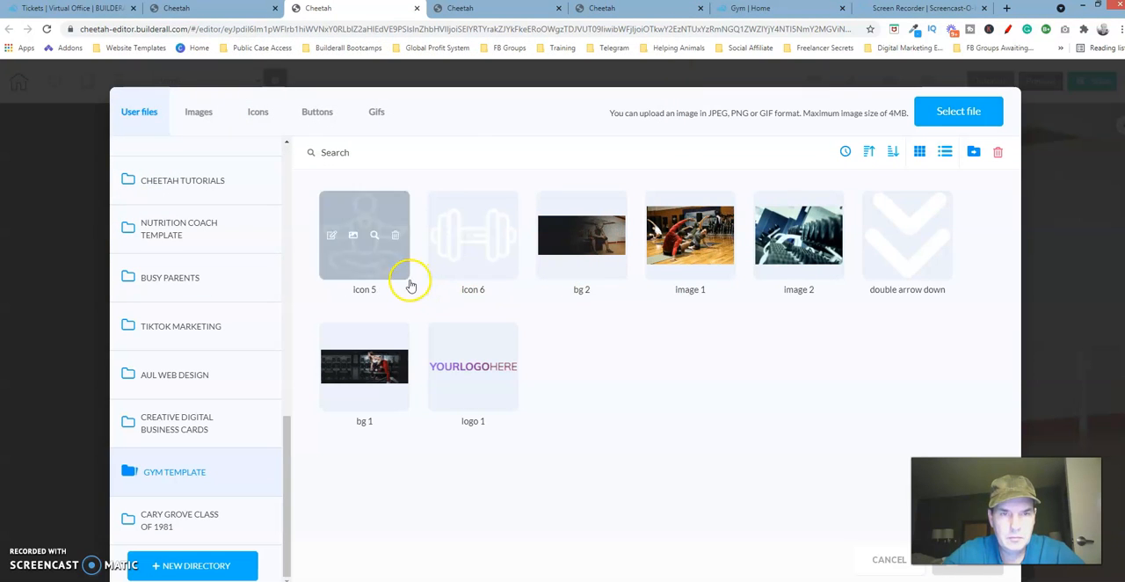
# - Apply the uploaded icon 5 to the left middle-row service box, then check the finished template's services for the next icon
pyautogui.click(397, 278)
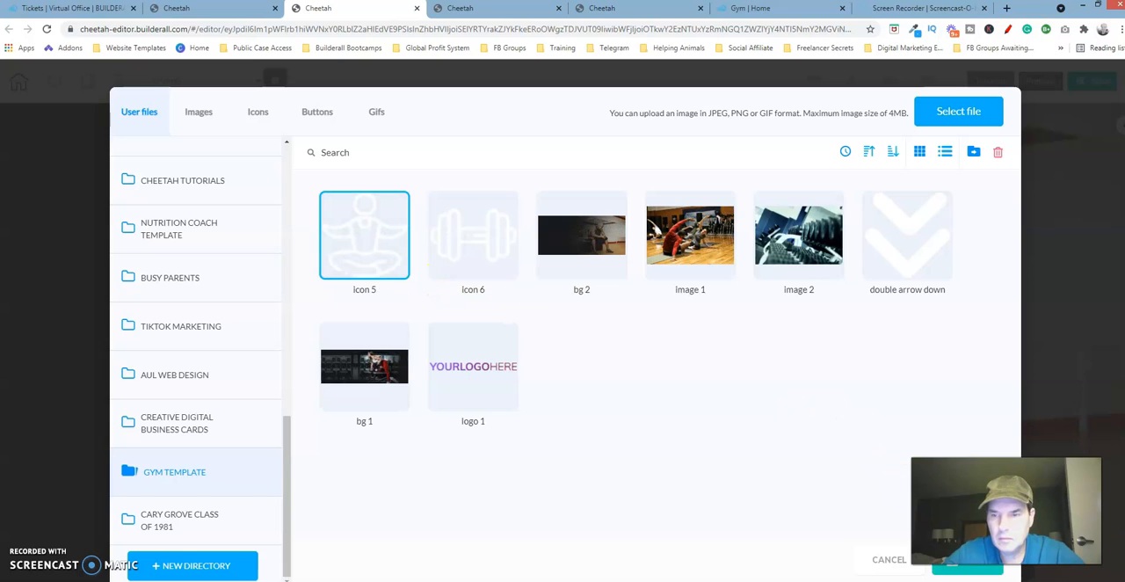
pyautogui.click(965, 570)
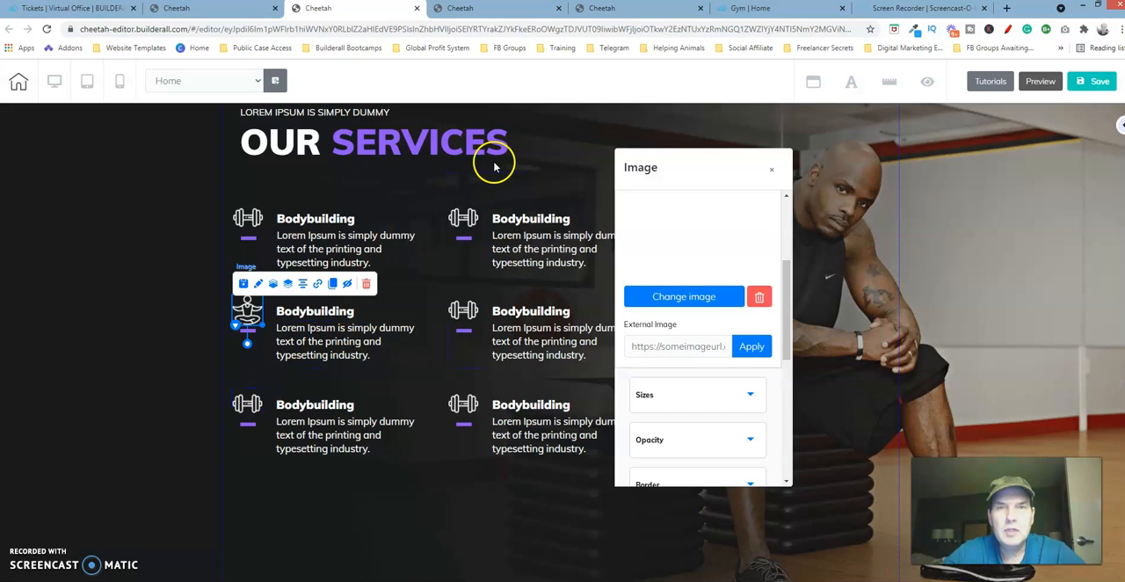
pyautogui.click(641, 11)
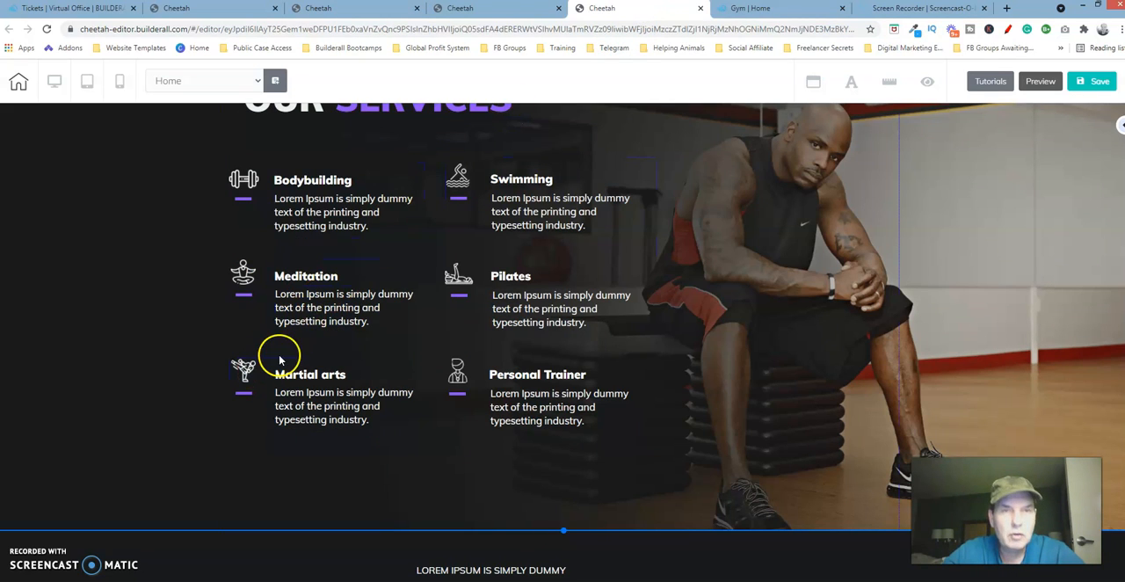
pyautogui.click(371, 17)
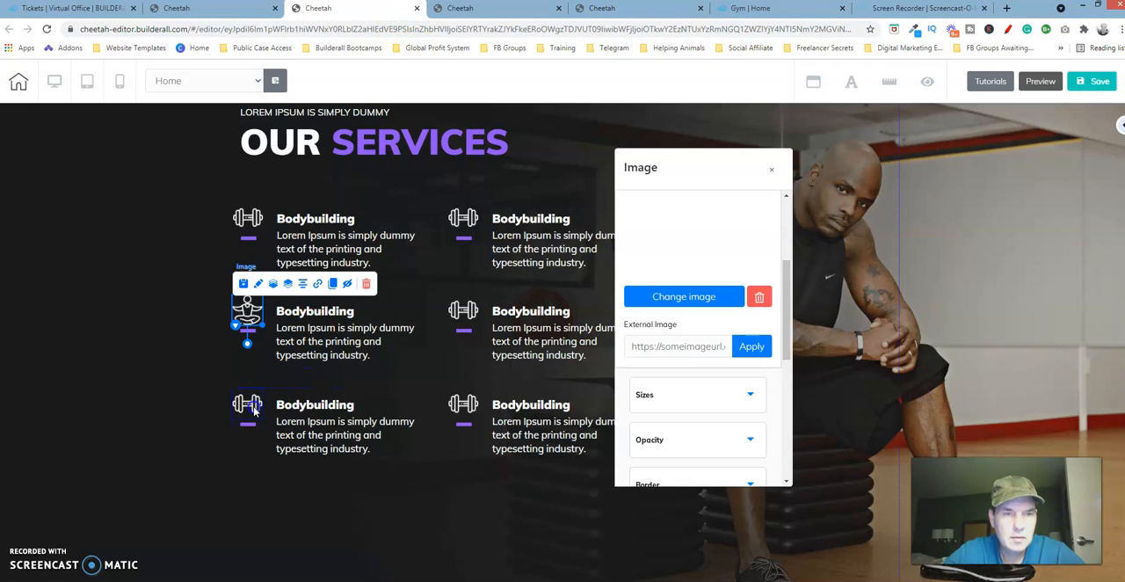
# - Start changing the image of the left bottom-row service box's dumbbell icon and open the GYM TEMPLATE folder in the user files
pyautogui.click(254, 409)
pyautogui.click(257, 376)
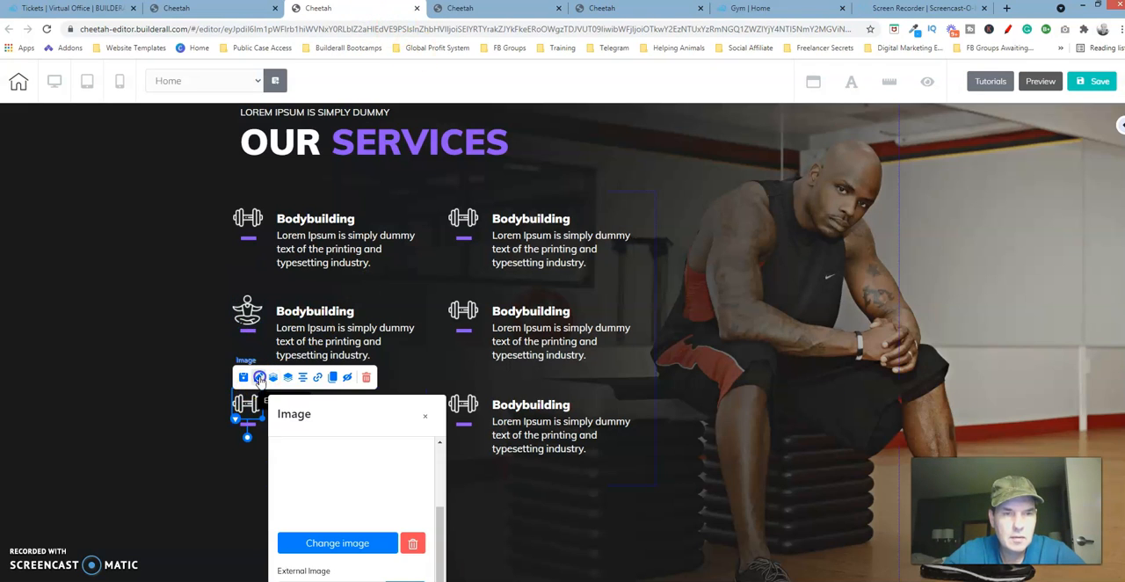
pyautogui.moveTo(374, 402); pyautogui.dragTo(557, 301)
pyautogui.moveTo(869, 104); pyautogui.dragTo(867, 103)
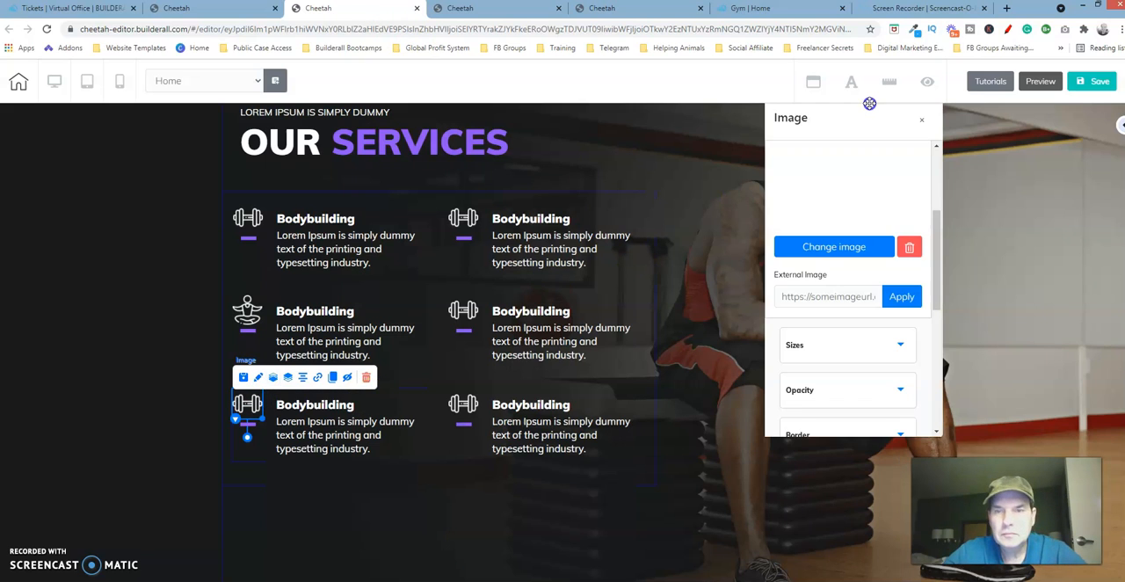
pyautogui.click(835, 249)
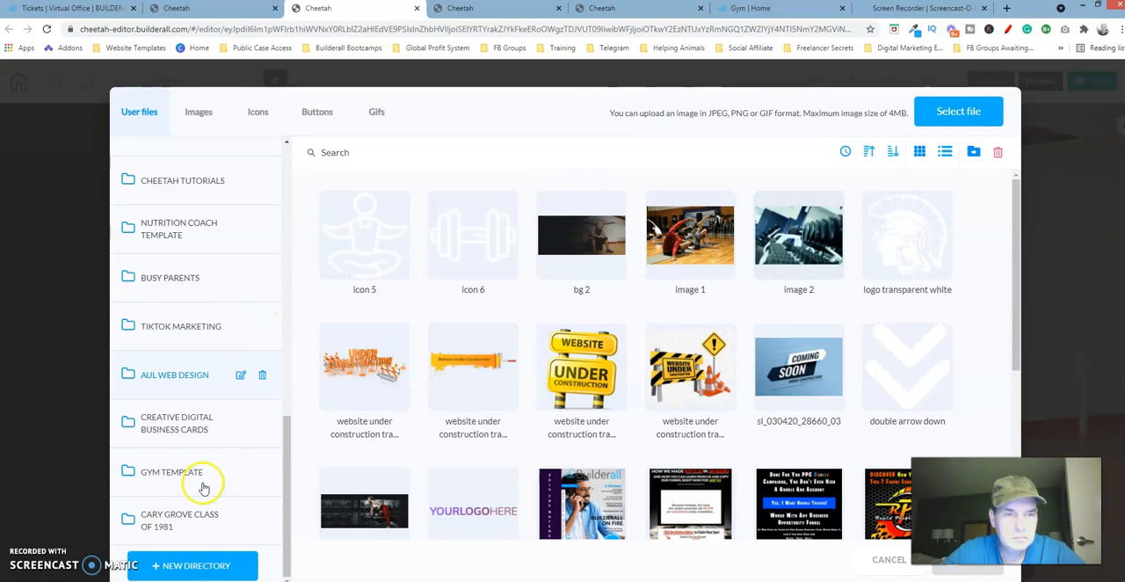
pyautogui.click(191, 472)
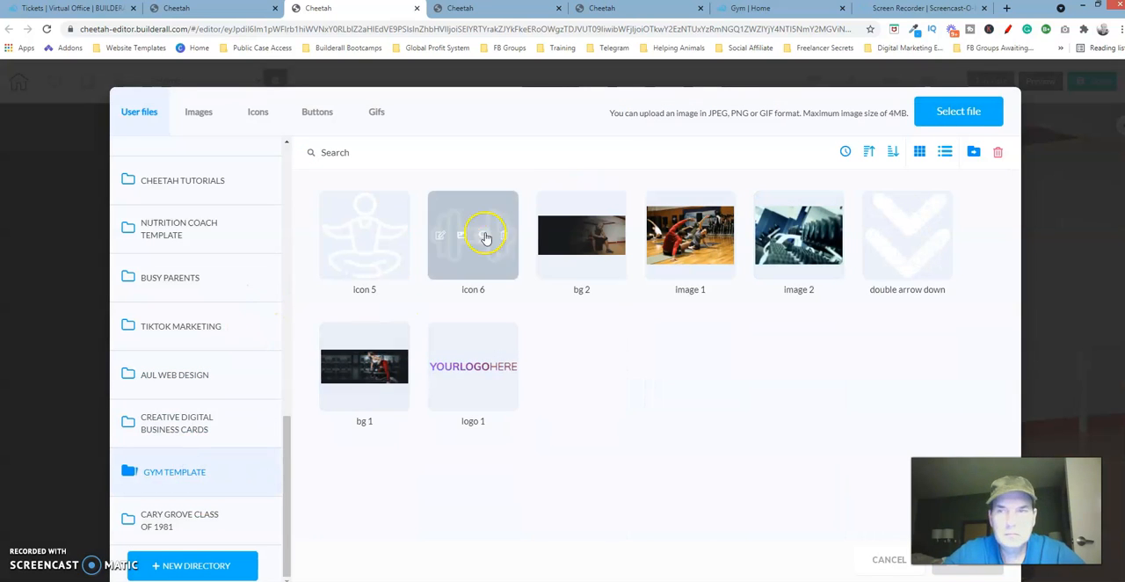
# - Upload the Icon 2 image from the local GYM Website Template folder into the GYM TEMPLATE directory
pyautogui.click(956, 111)
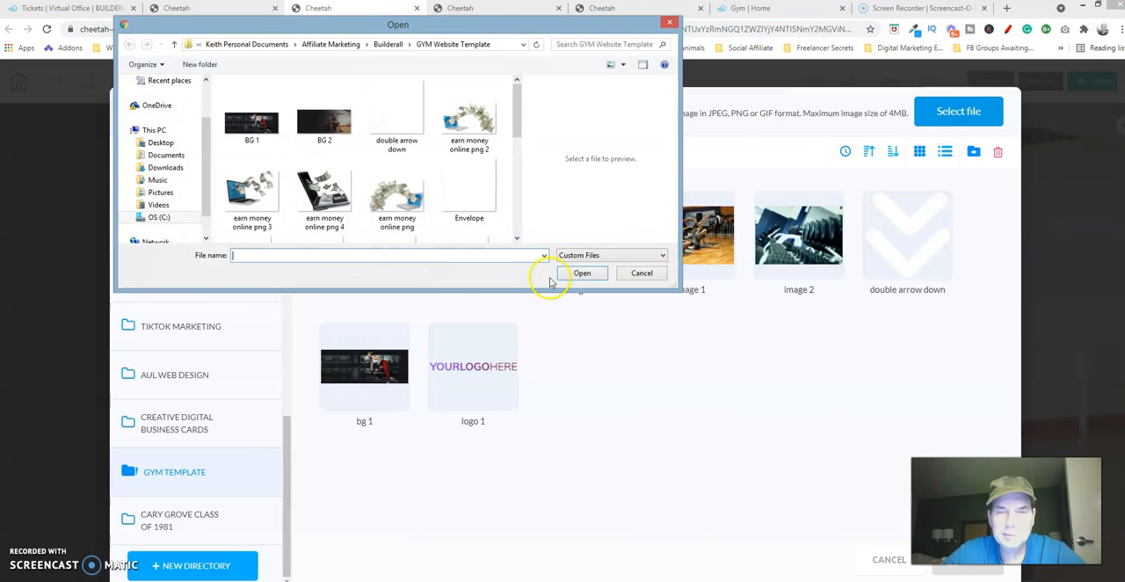
pyautogui.click(517, 228)
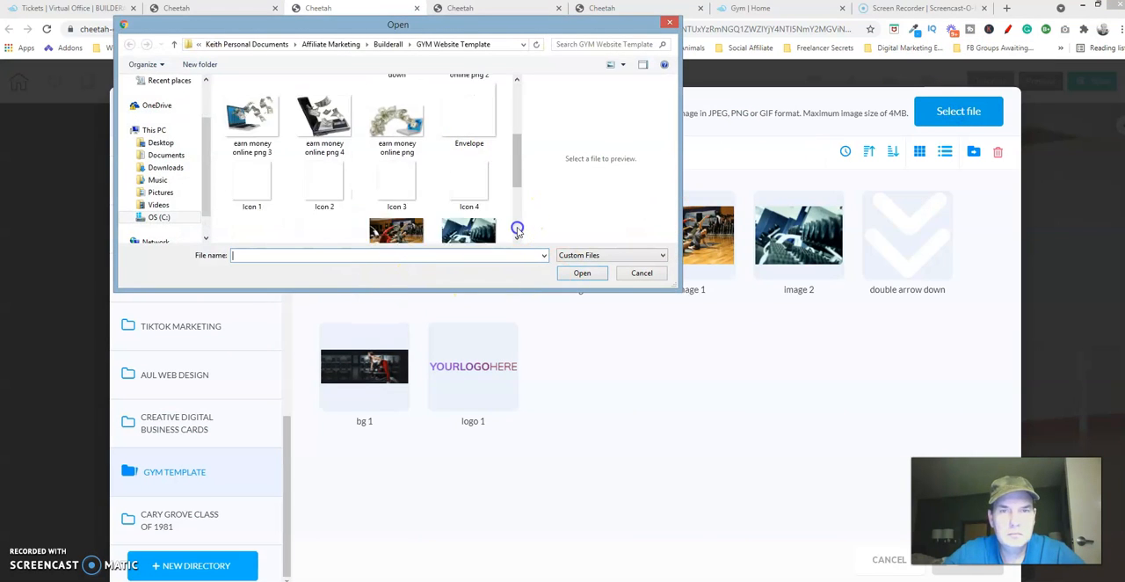
pyautogui.click(252, 161)
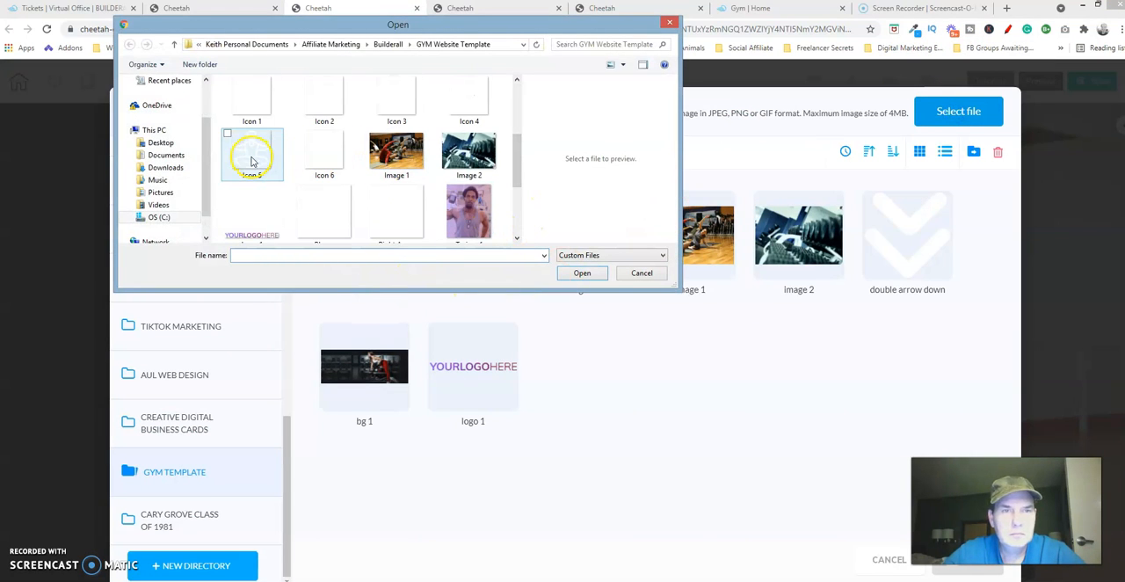
pyautogui.click(252, 98)
pyautogui.click(324, 97)
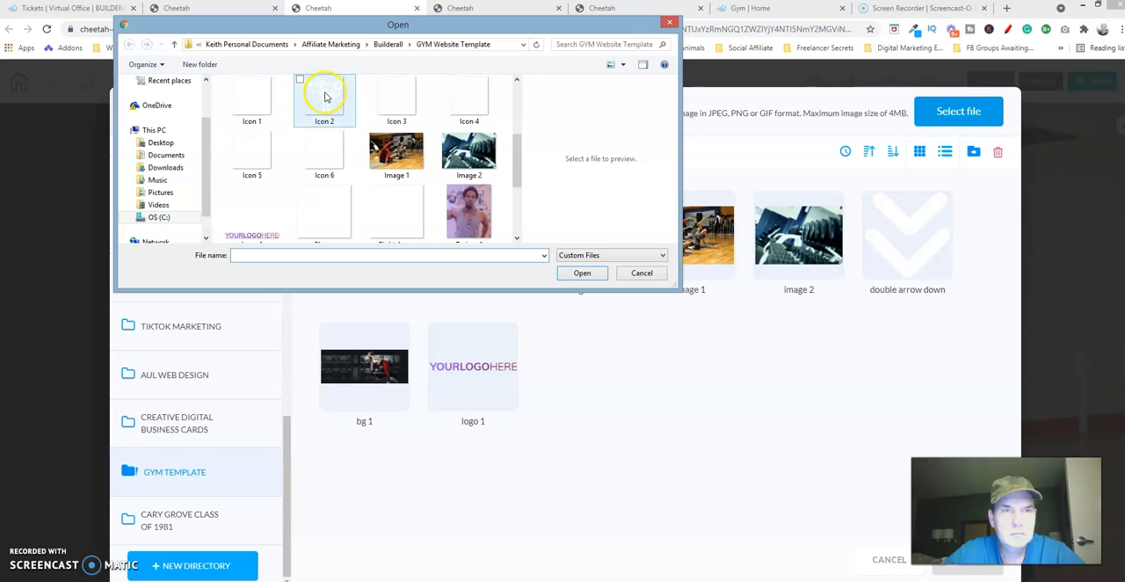
pyautogui.click(586, 274)
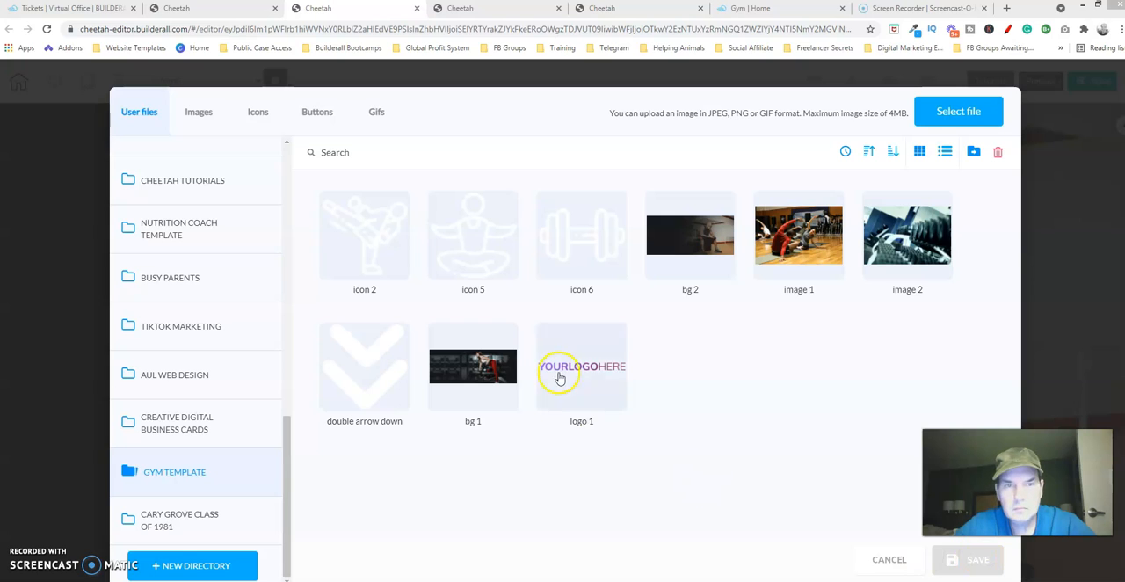
# - Apply icon 2 to the left bottom-row service box, then check which icon the finished template uses for the right column's top box
pyautogui.click(391, 279)
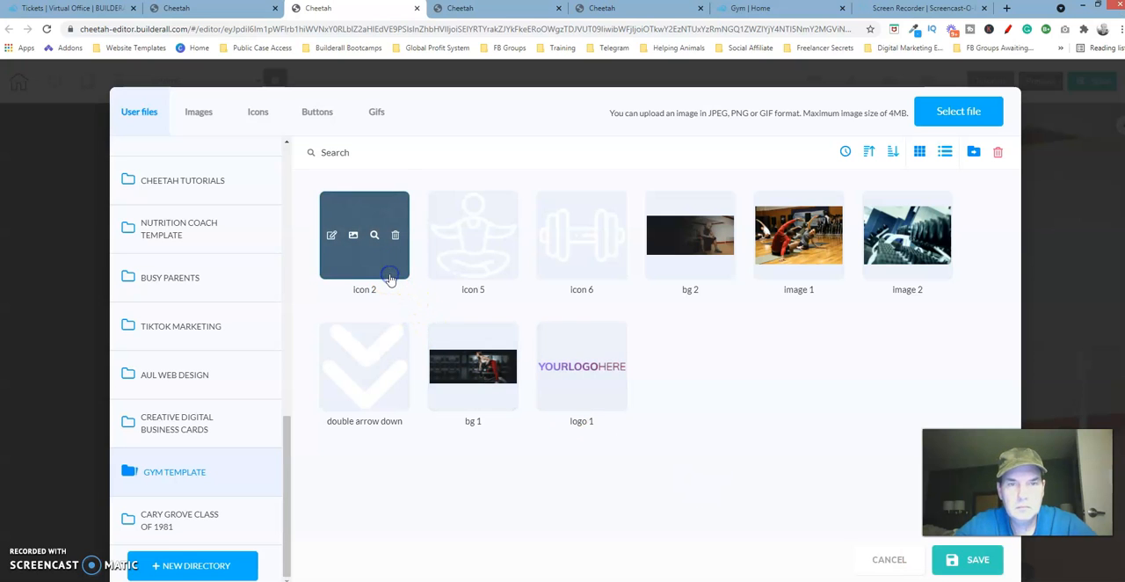
pyautogui.click(987, 568)
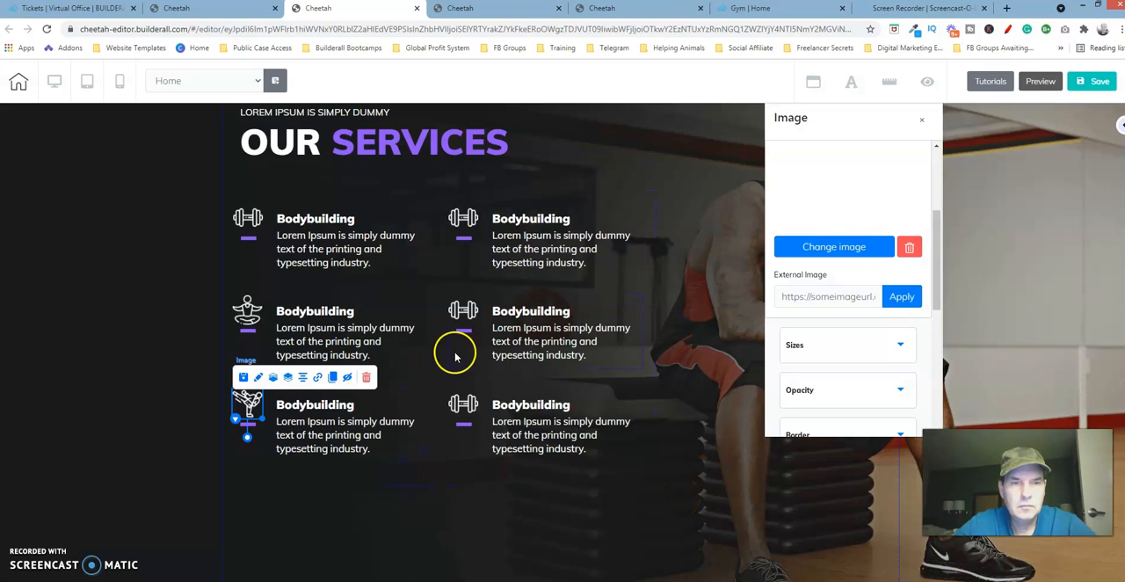
pyautogui.click(639, 13)
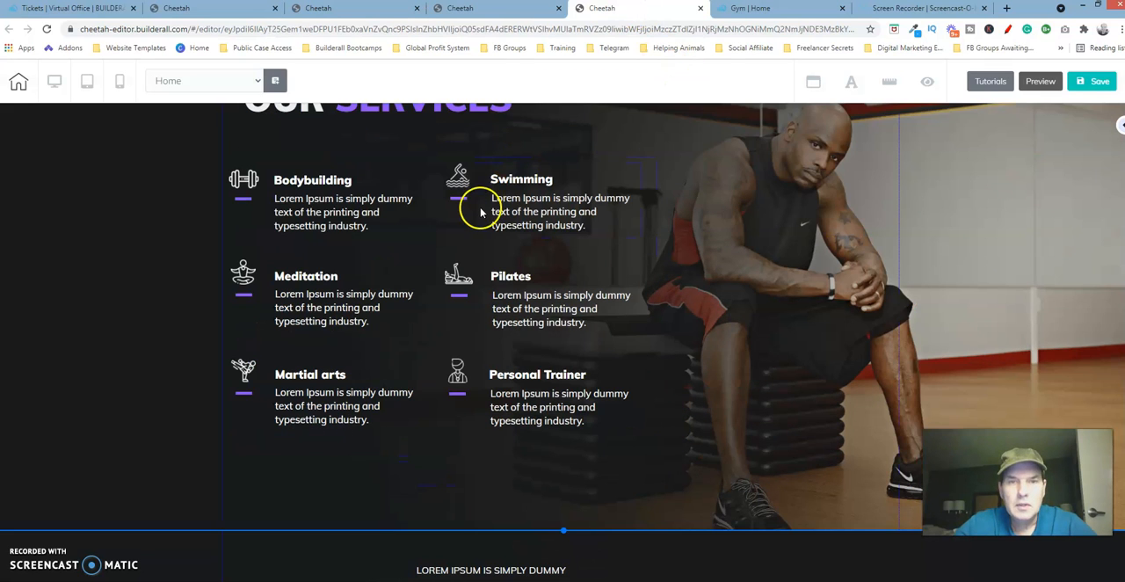
pyautogui.click(371, 18)
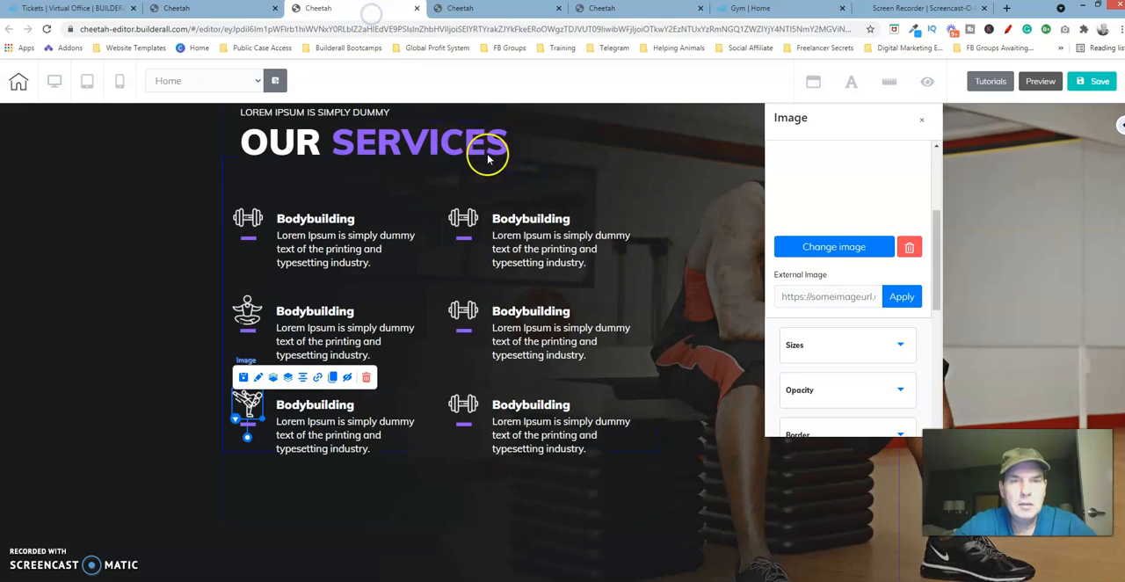
# - Start changing the image of the right top-row service box's dumbbell icon and open the GYM TEMPLATE folder in the user files
pyautogui.click(472, 220)
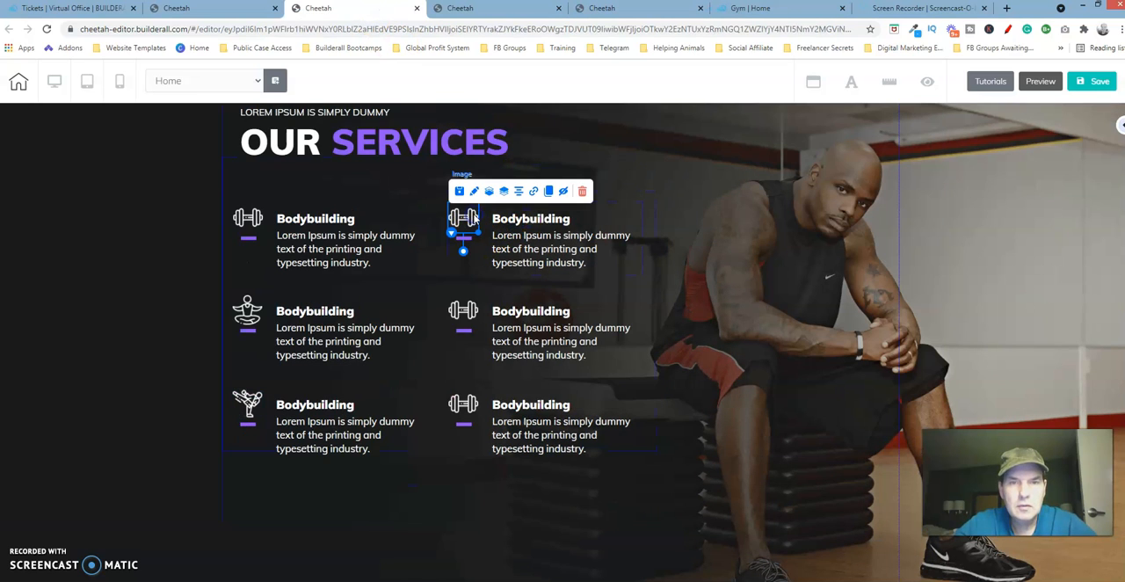
pyautogui.click(473, 191)
pyautogui.moveTo(598, 230); pyautogui.dragTo(760, 193)
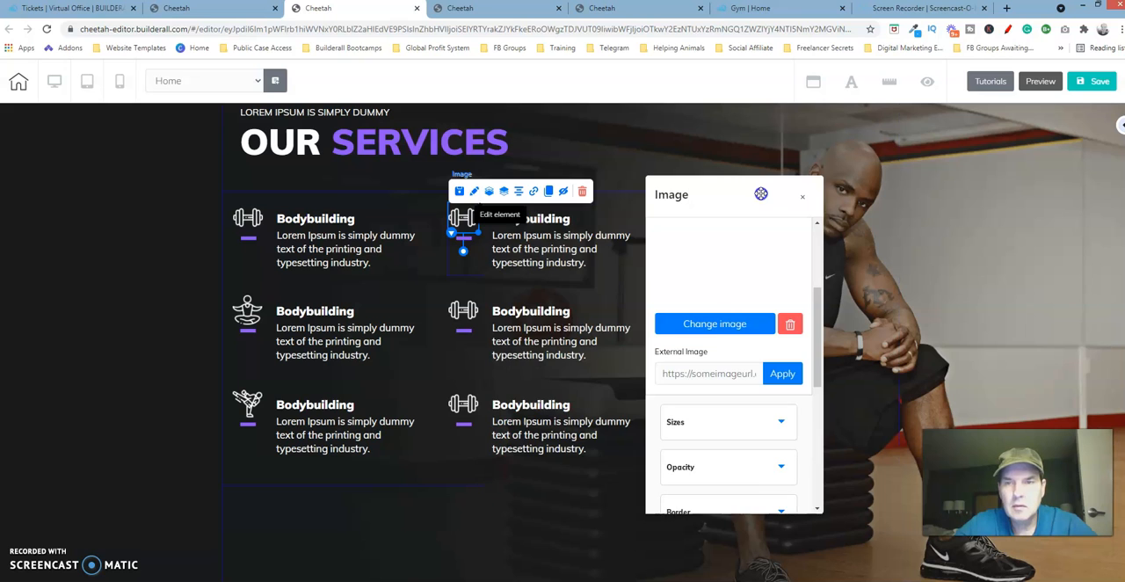
pyautogui.click(729, 322)
pyautogui.click(224, 475)
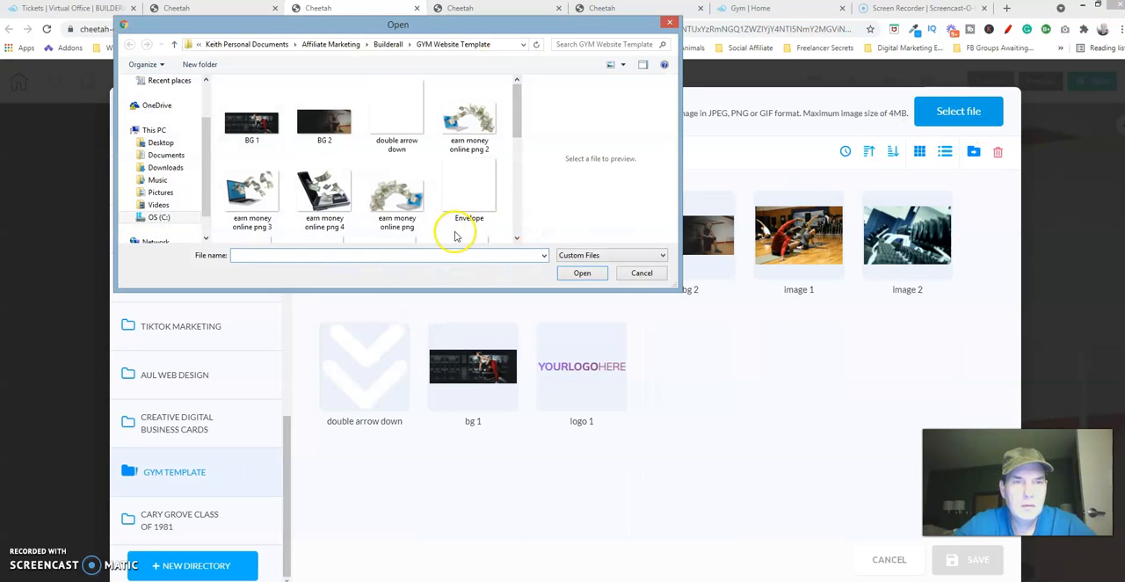
# - Upload the Icon 4 image from the local GYM Website Template folder into the GYM TEMPLATE directory
pyautogui.scroll(-3, 515, 215)
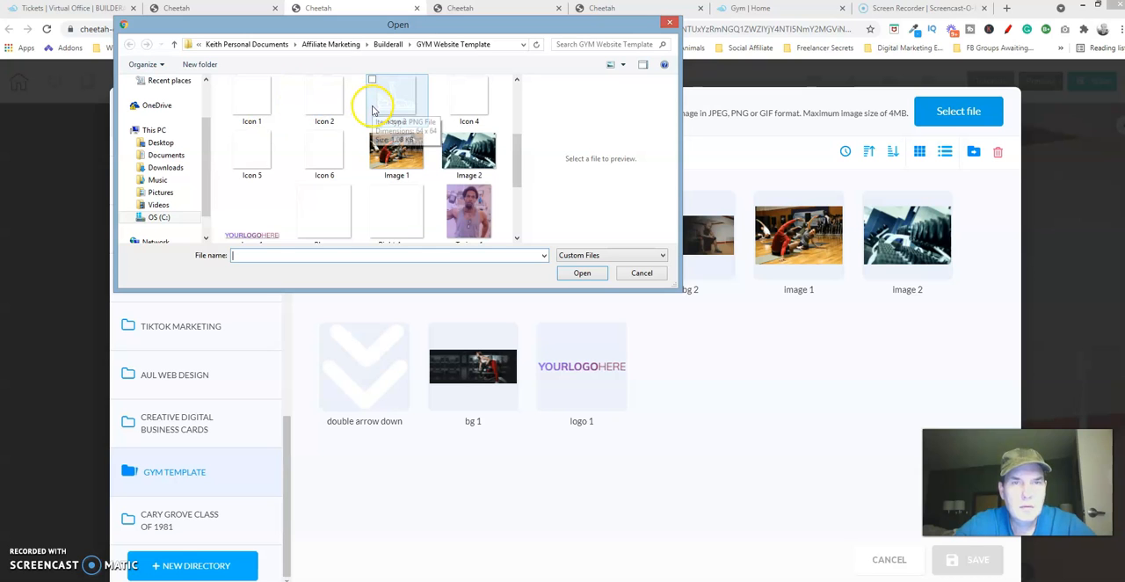
pyautogui.click(474, 101)
pyautogui.click(580, 273)
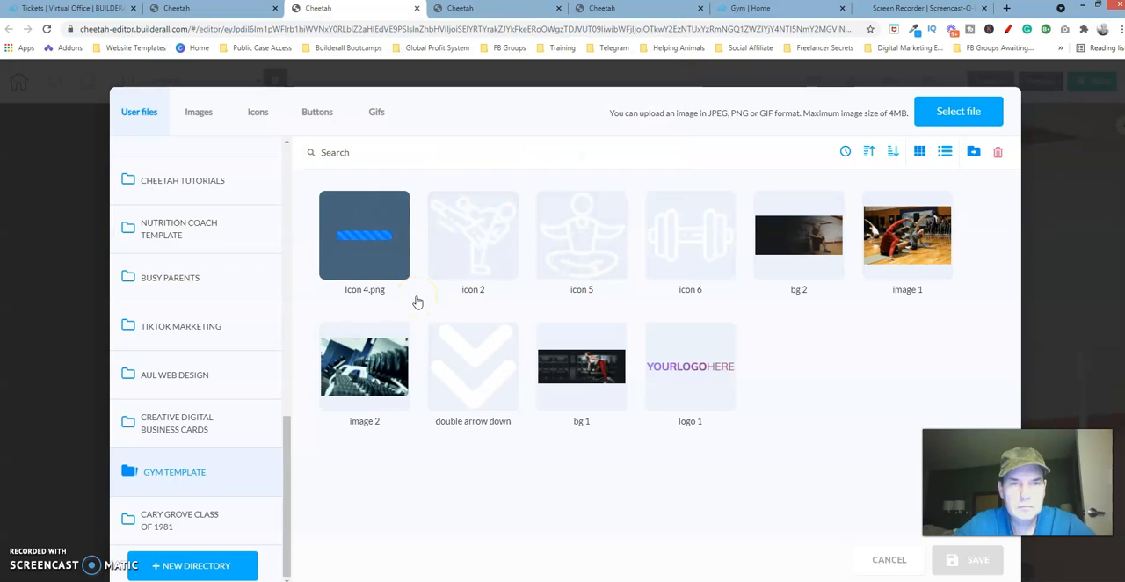
# - Apply icon 4 to the right top-row service box, then check the finished template's remaining services in the right column
pyautogui.click(400, 264)
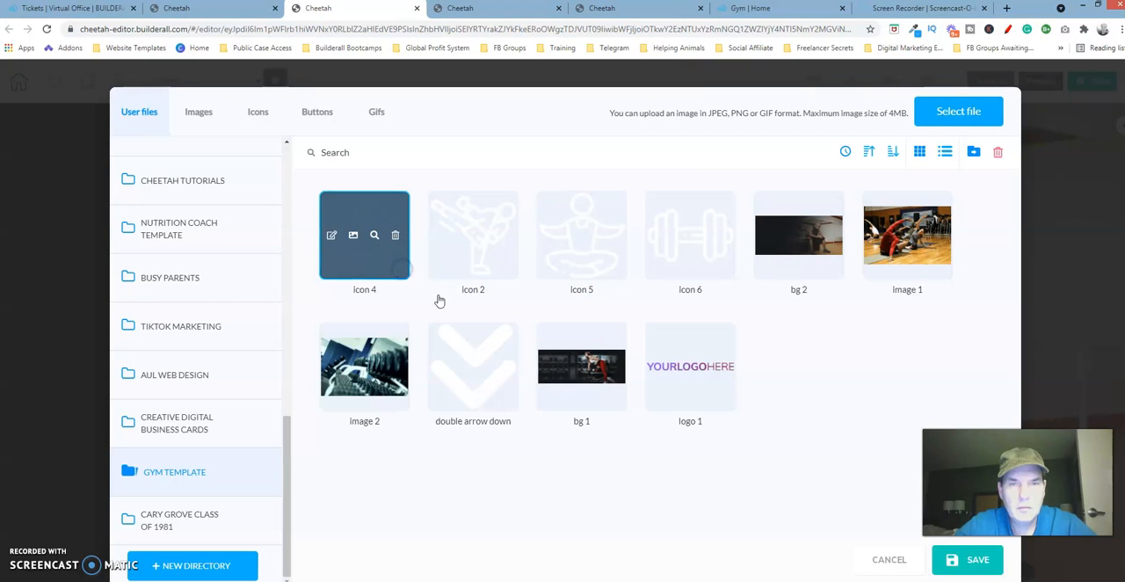
pyautogui.click(982, 559)
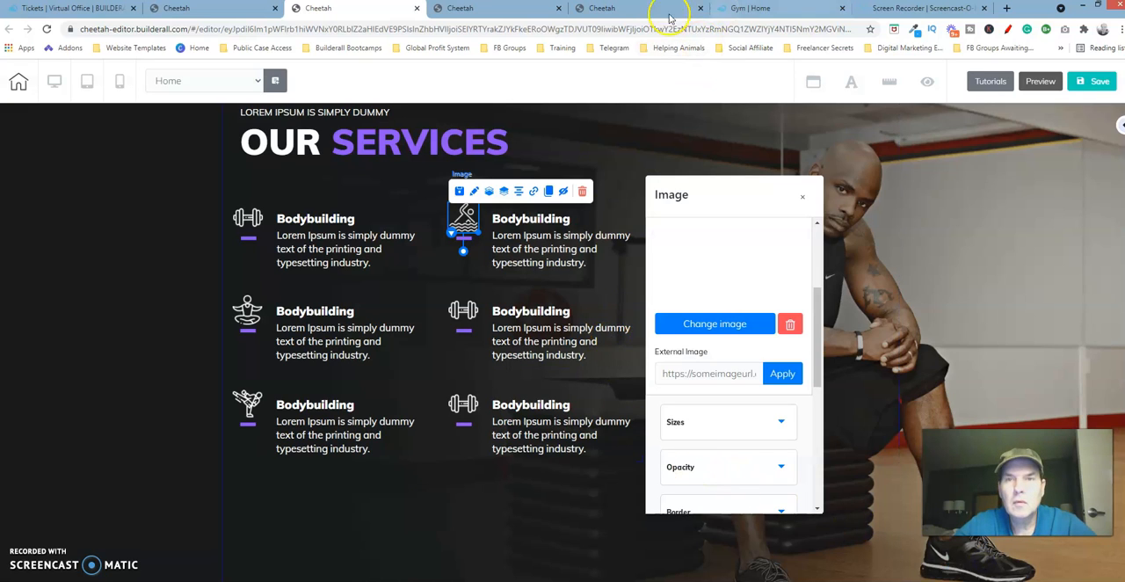
pyautogui.click(633, 9)
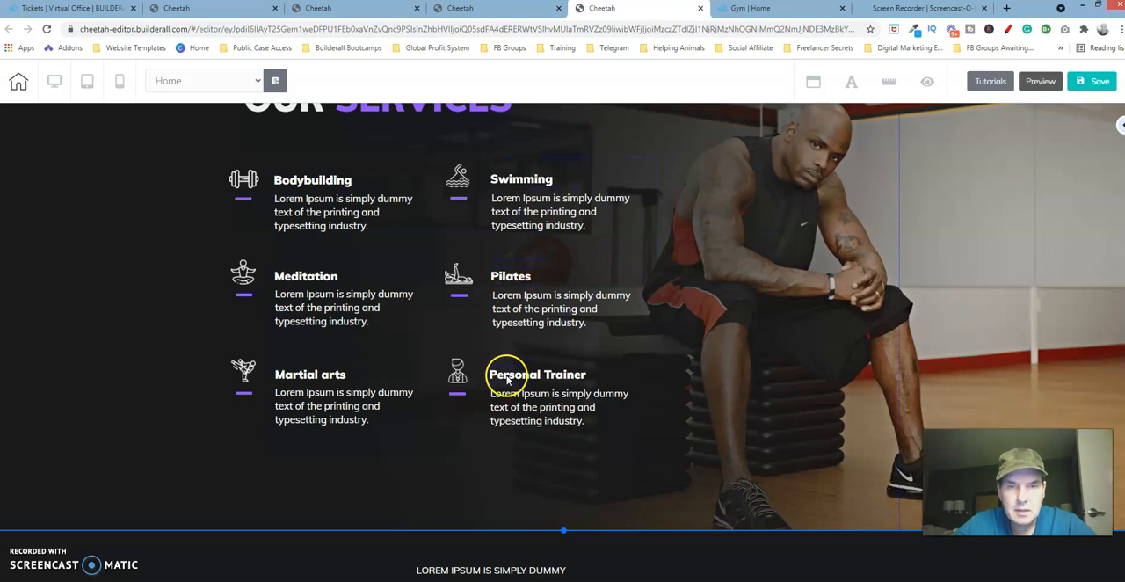
pyautogui.click(334, 9)
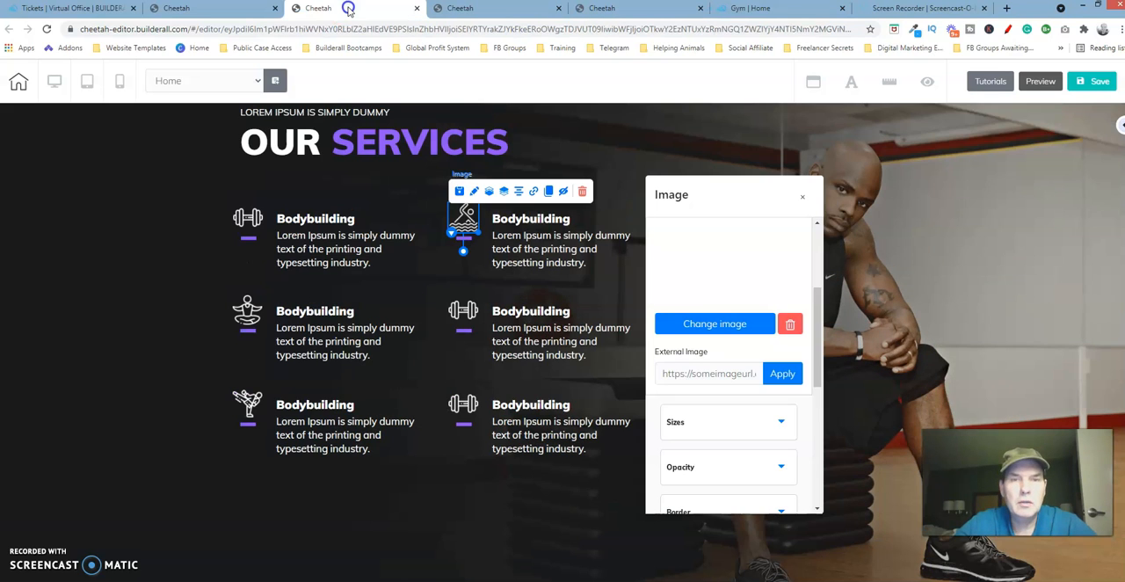
# - Start changing the image of the right middle-row service box's dumbbell icon and open the GYM TEMPLATE folder in the user files
pyautogui.click(472, 319)
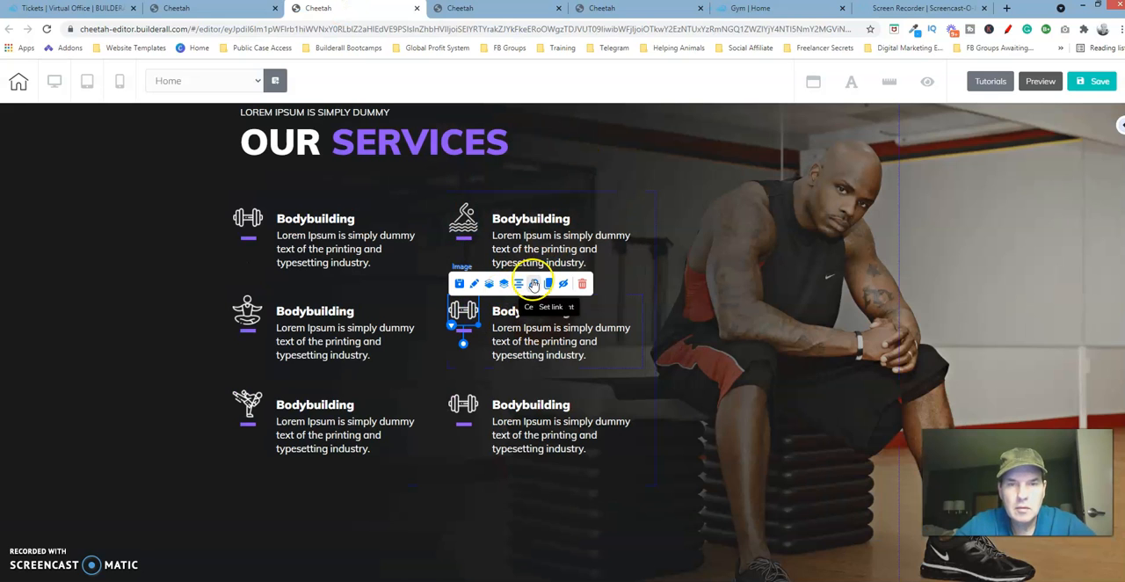
pyautogui.click(475, 284)
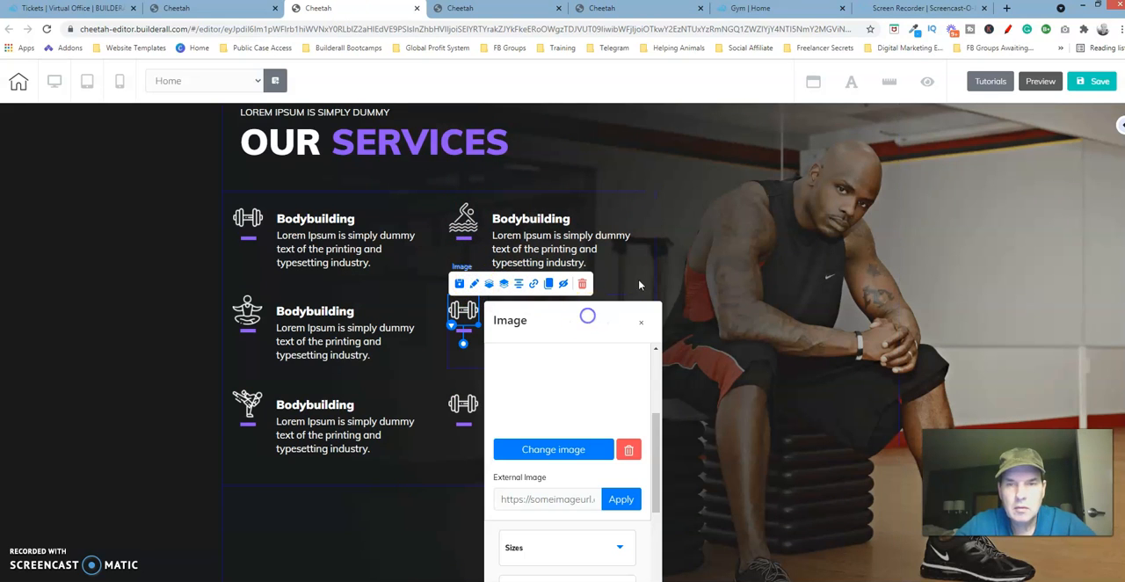
pyautogui.moveTo(588, 317); pyautogui.dragTo(759, 198)
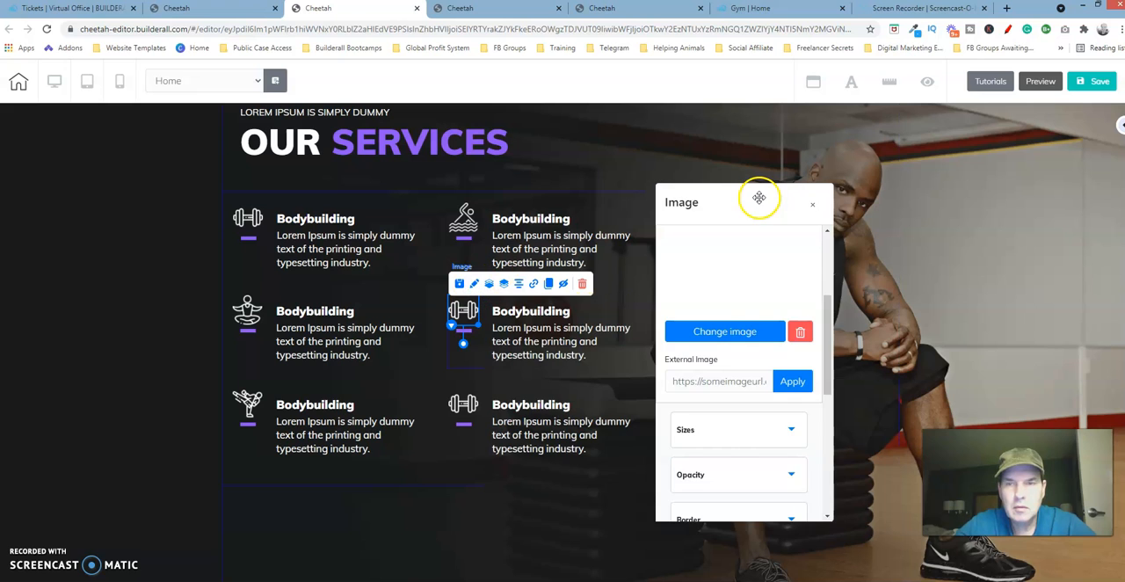
pyautogui.click(750, 333)
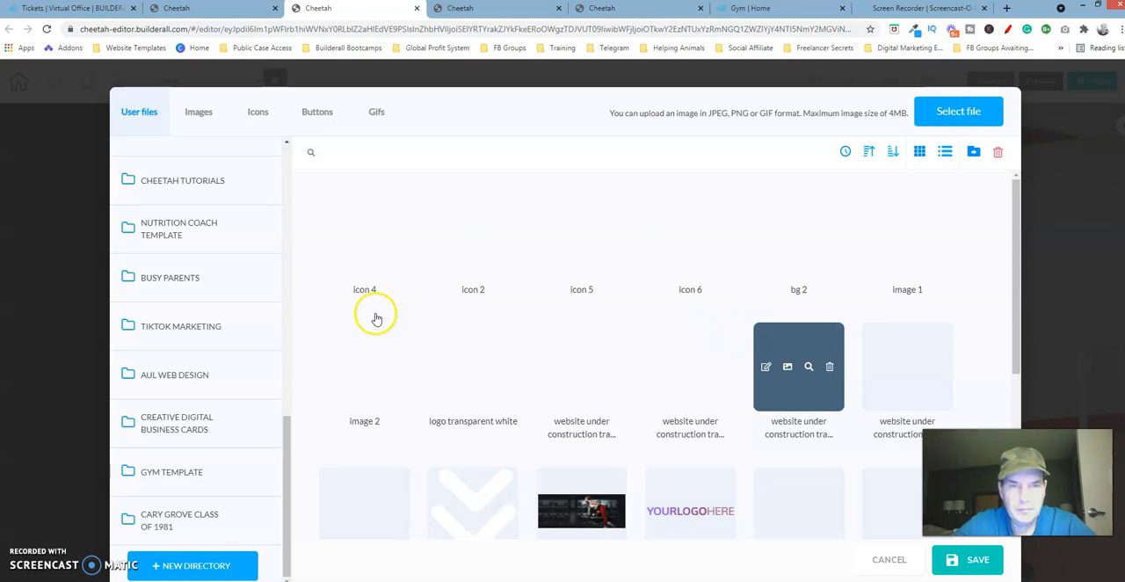
pyautogui.click(187, 473)
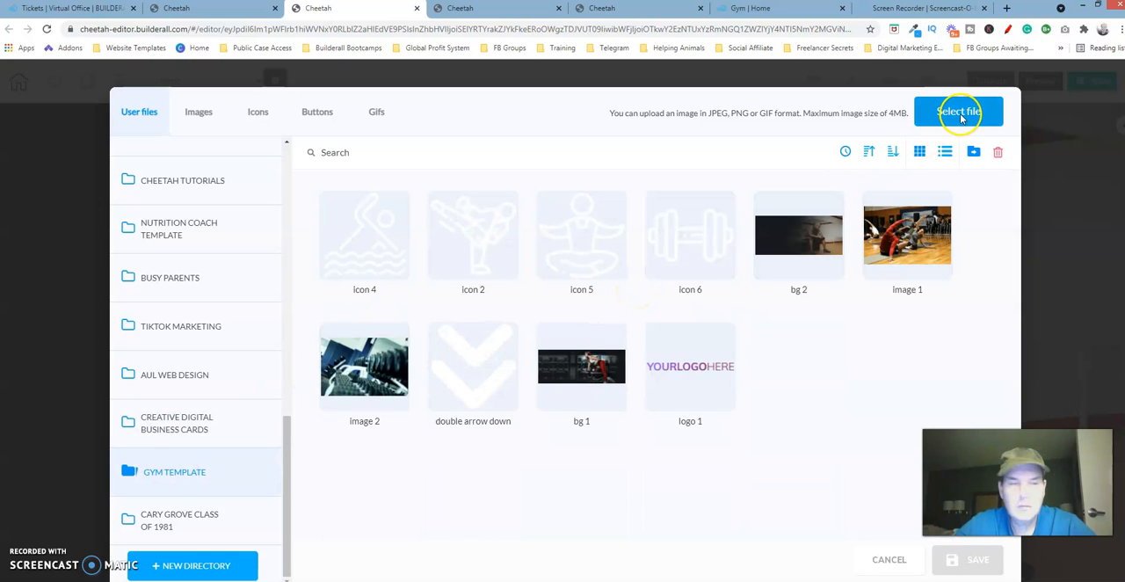
# - Upload the Icon 3 image from the local GYM Website Template folder into the GYM TEMPLATE directory
pyautogui.click(961, 115)
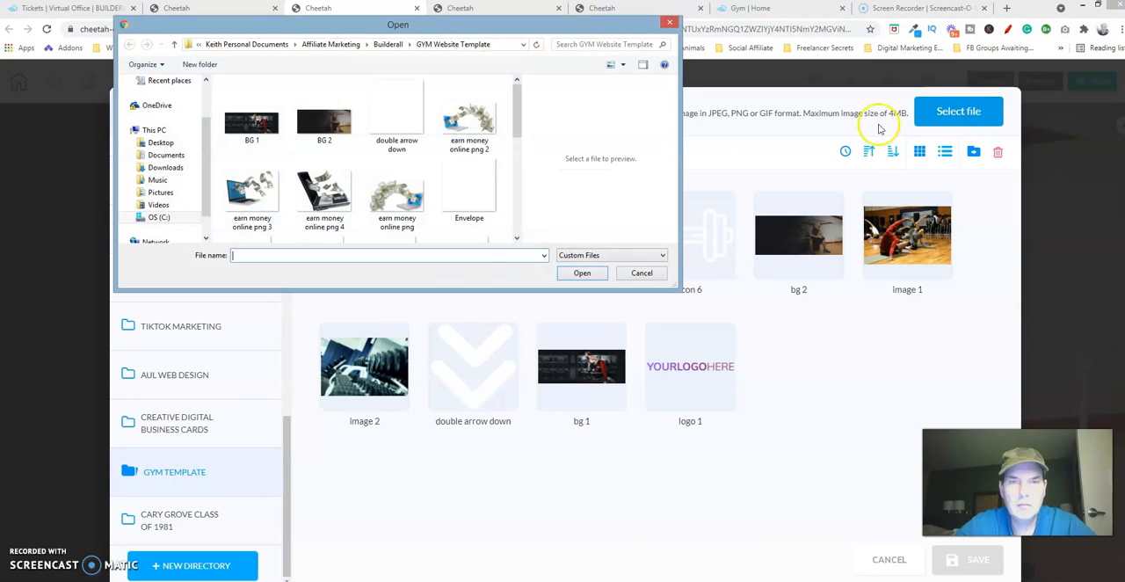
pyautogui.click(517, 222)
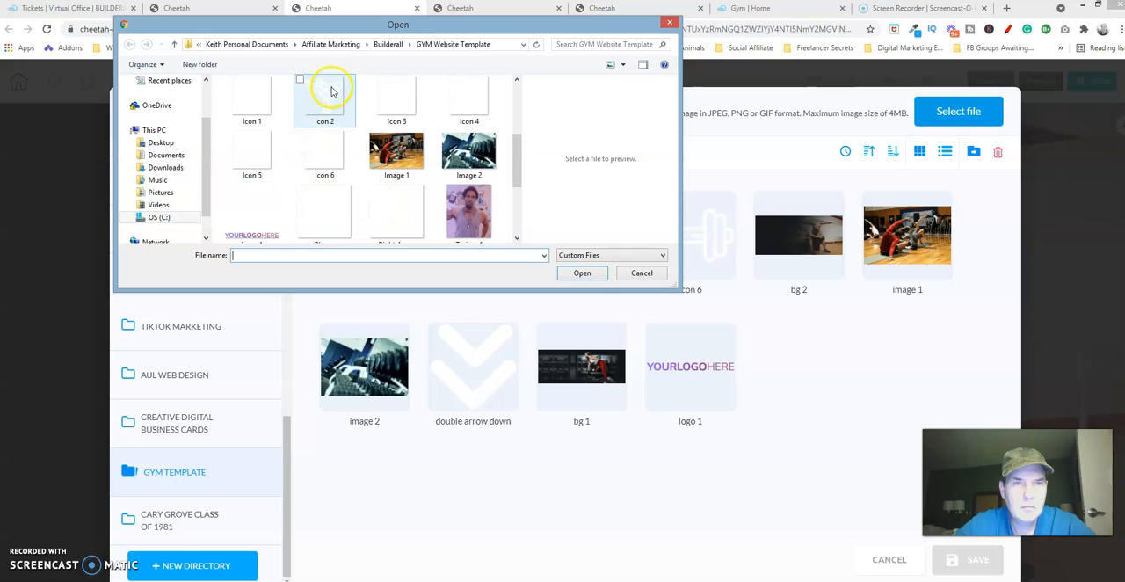
pyautogui.click(402, 96)
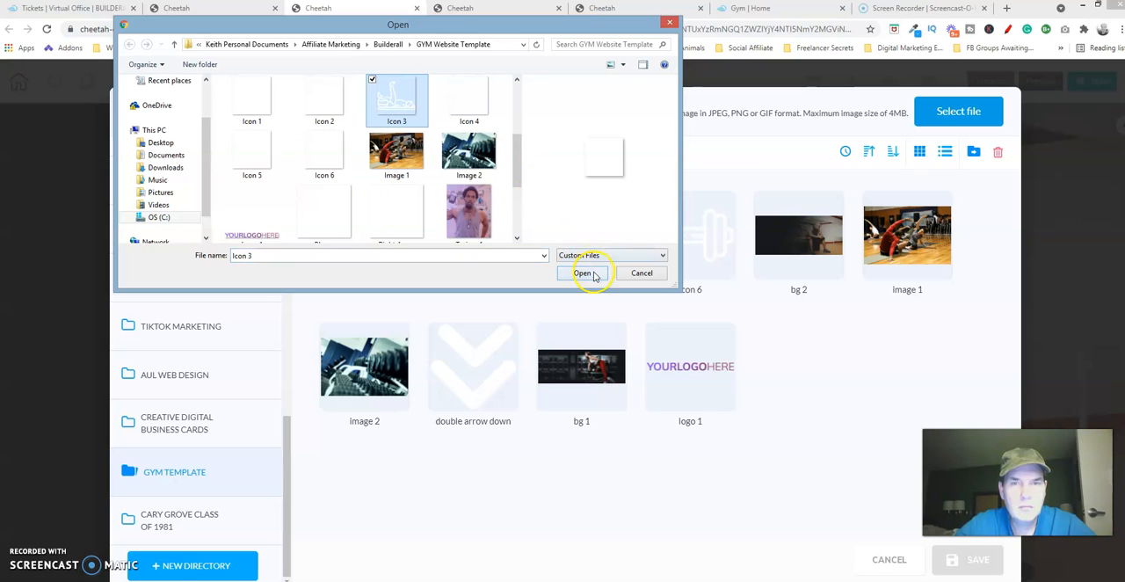
pyautogui.click(584, 273)
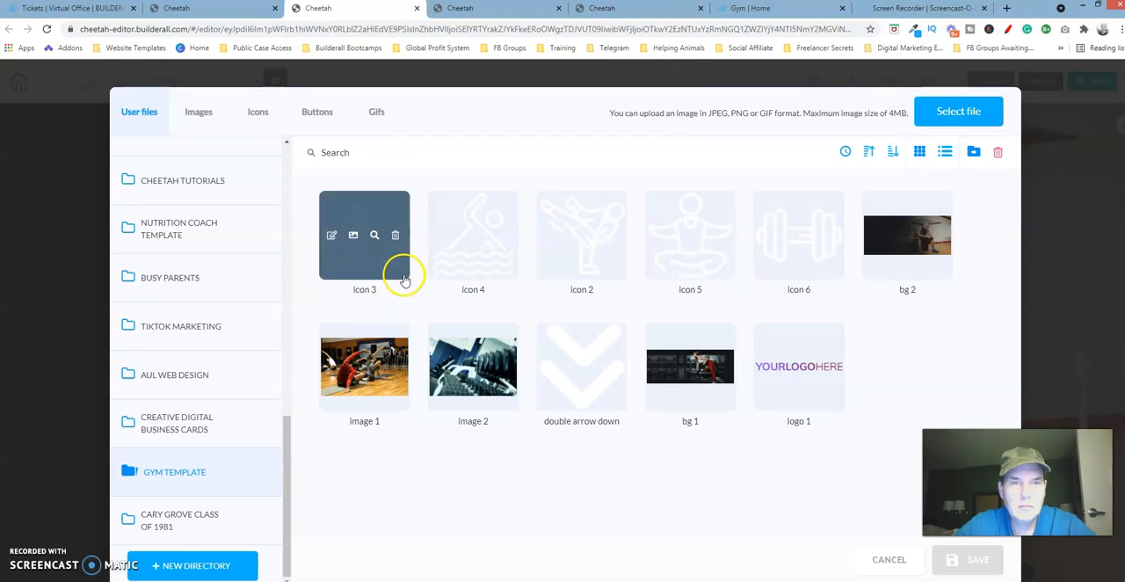
# - Apply icon 3 to the right middle-row service box, then open the GYM TEMPLATE folder to replace the right bottom-row dumbbell icon
pyautogui.click(396, 272)
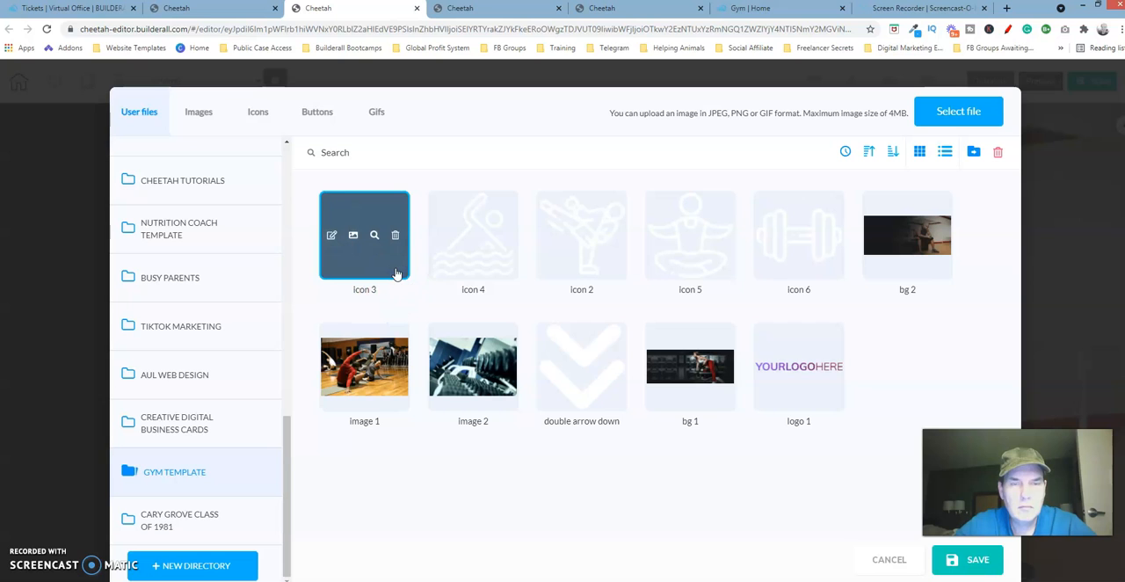
pyautogui.click(967, 559)
pyautogui.click(475, 405)
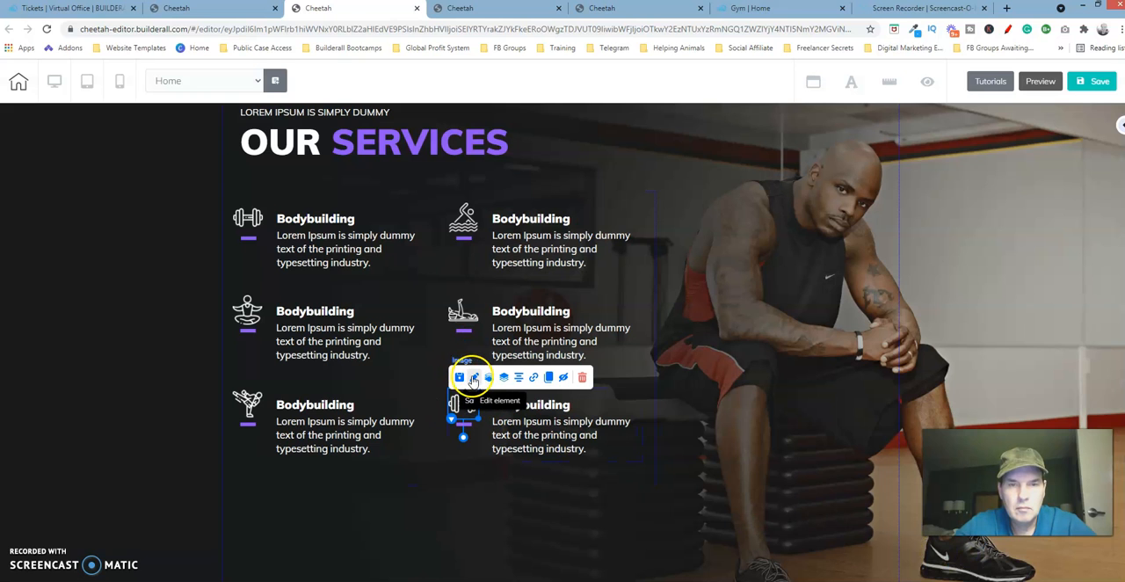
pyautogui.click(473, 378)
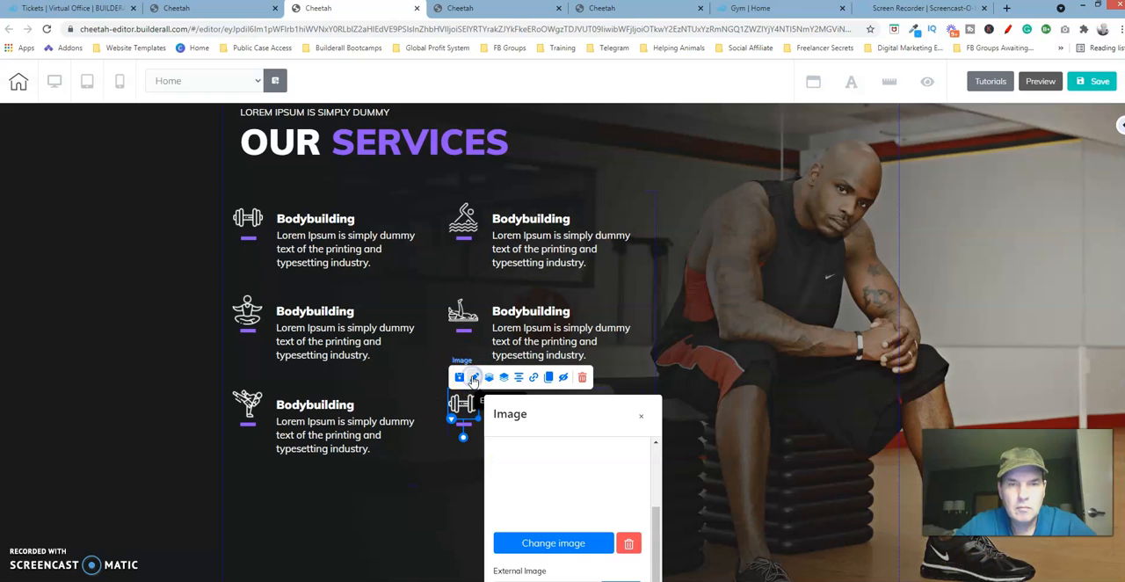
pyautogui.click(578, 543)
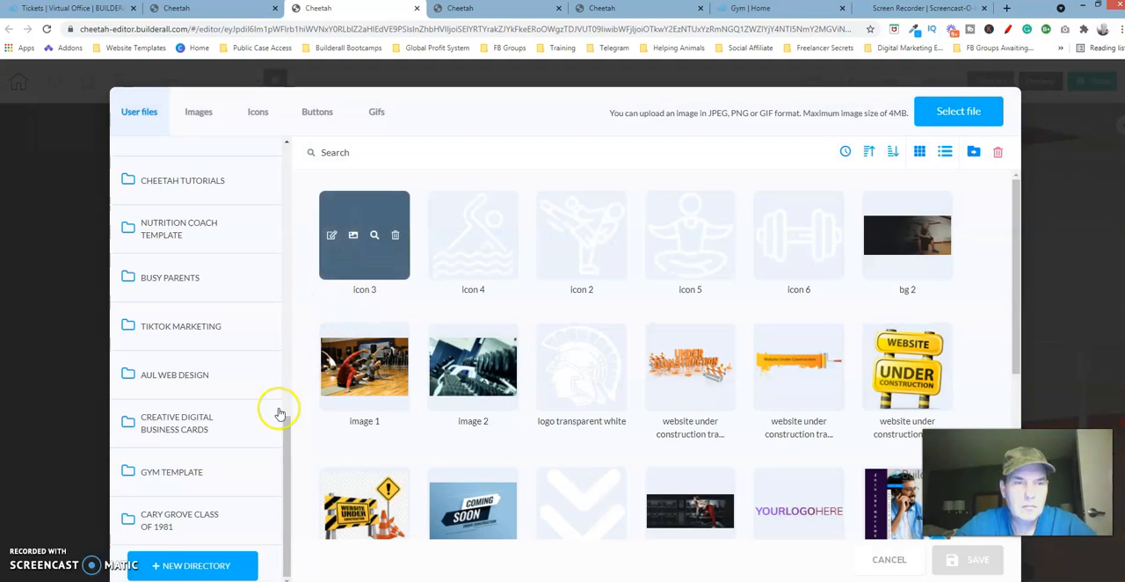
pyautogui.click(231, 486)
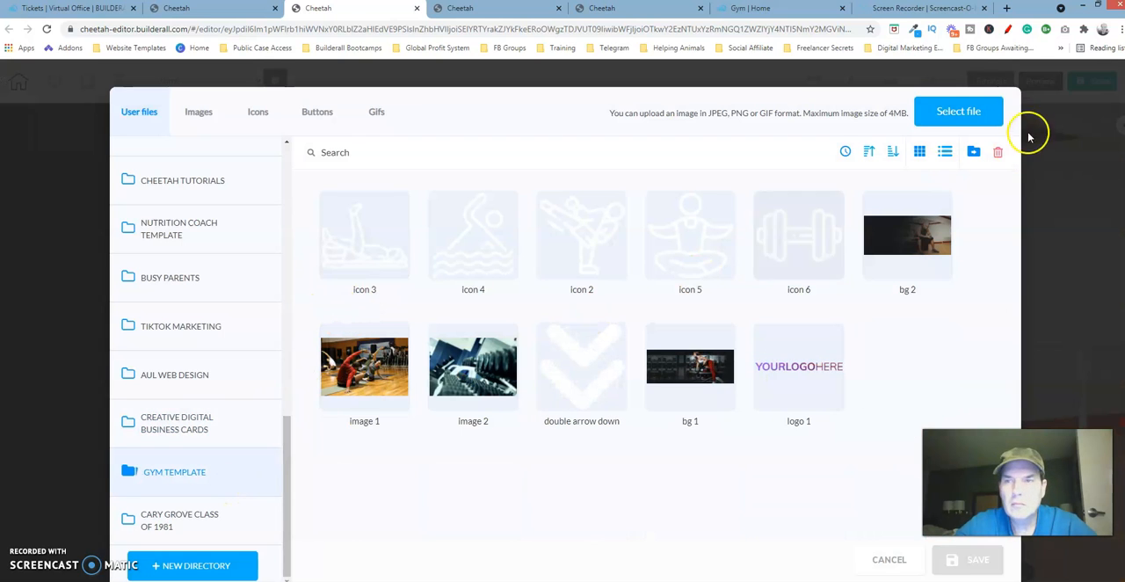
# - Upload the Icon 1 image from the local GYM Website Template folder into the GYM TEMPLATE directory
pyautogui.click(983, 115)
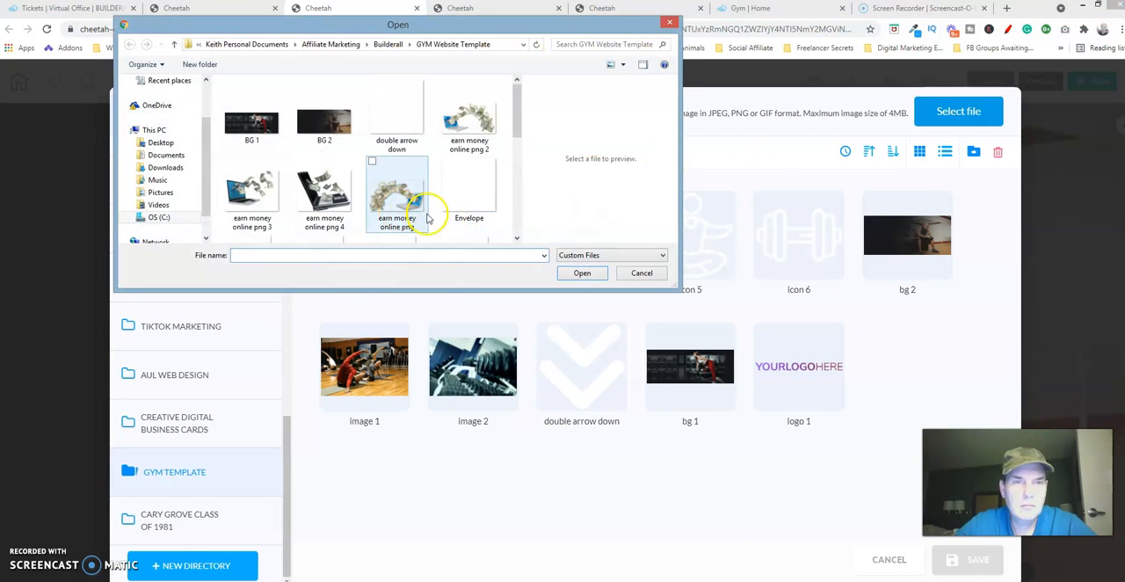
pyautogui.scroll(-3, 517, 216)
pyautogui.click(261, 100)
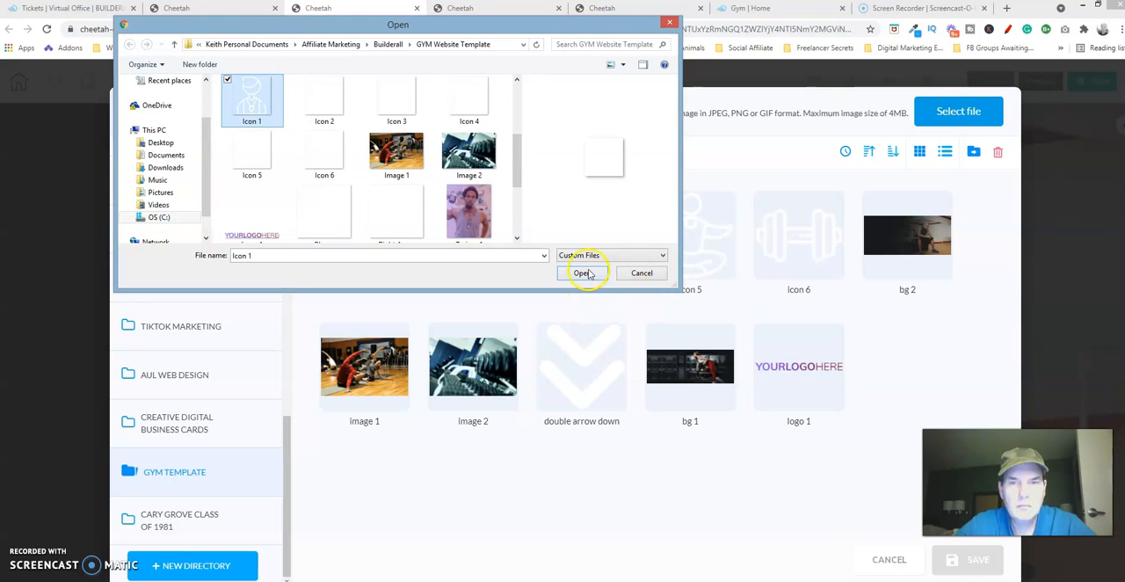
pyautogui.click(582, 271)
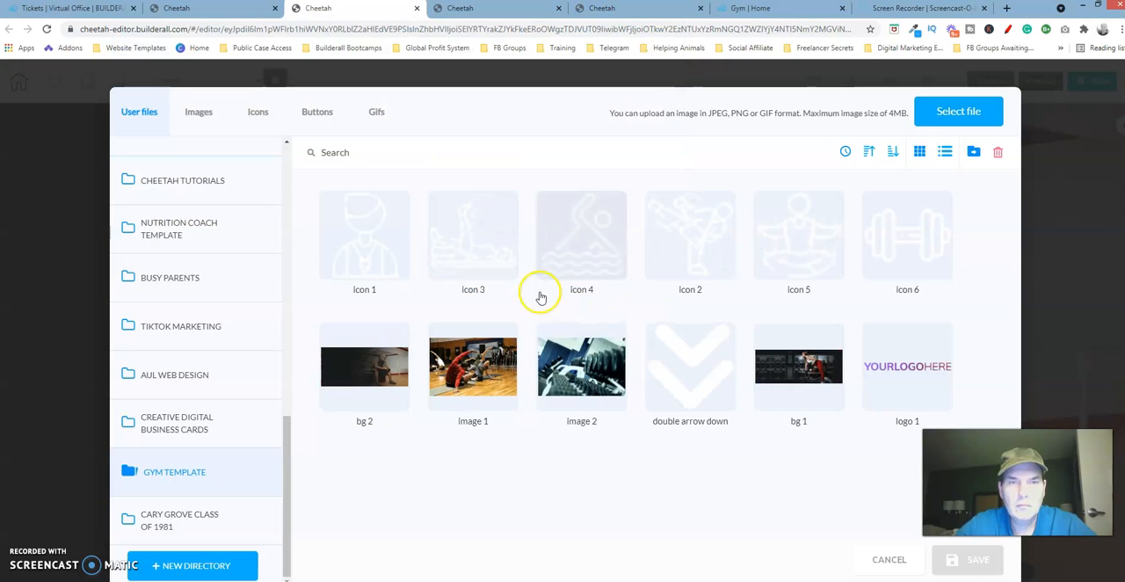
# - Apply icon 1 to the right bottom-row service box and close the image settings
pyautogui.click(402, 279)
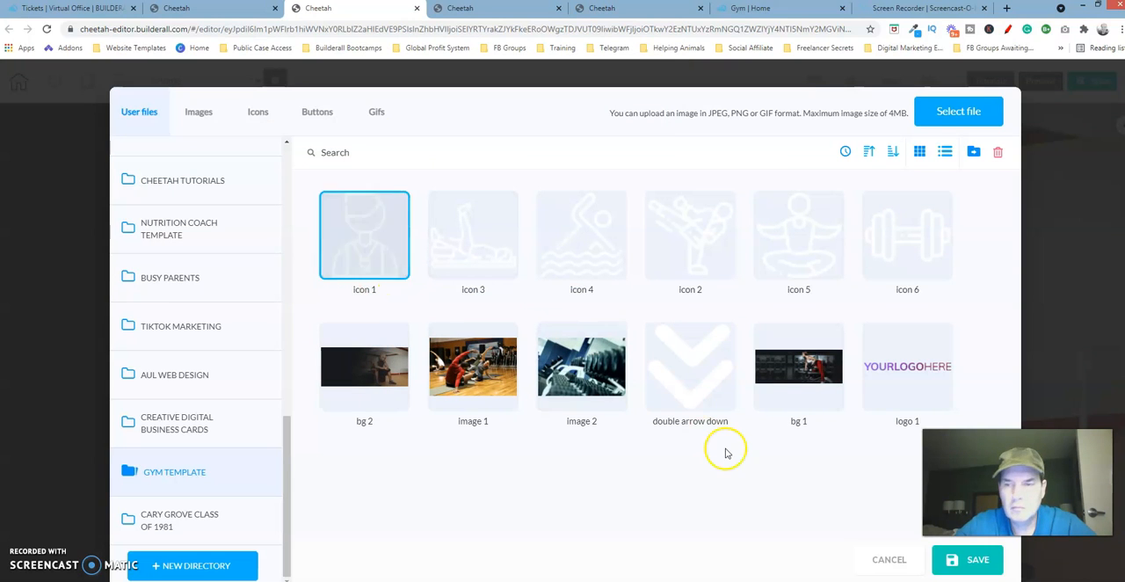
pyautogui.click(980, 560)
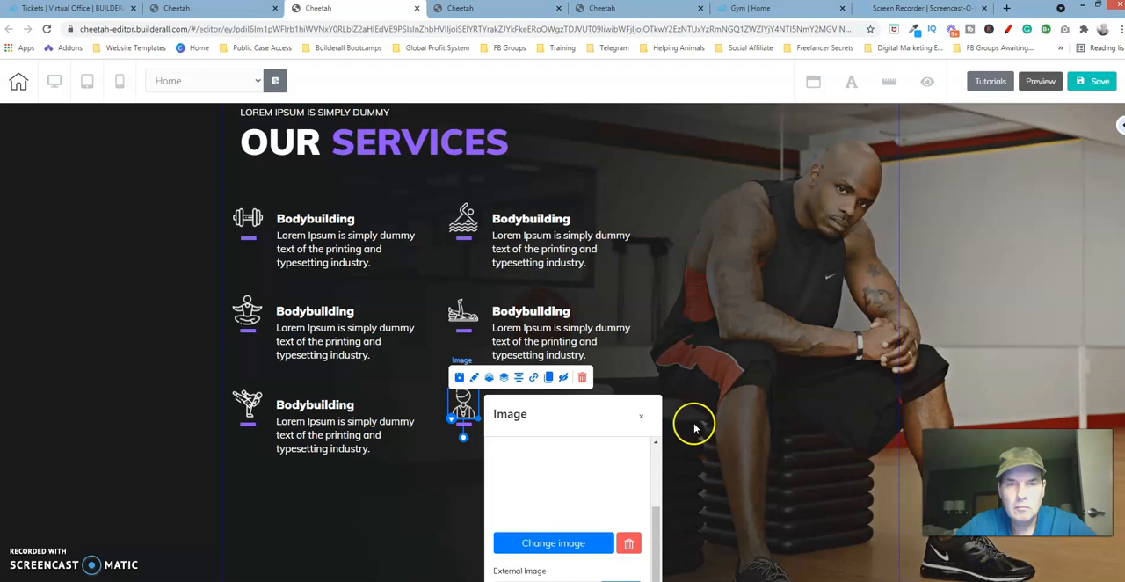
pyautogui.click(643, 419)
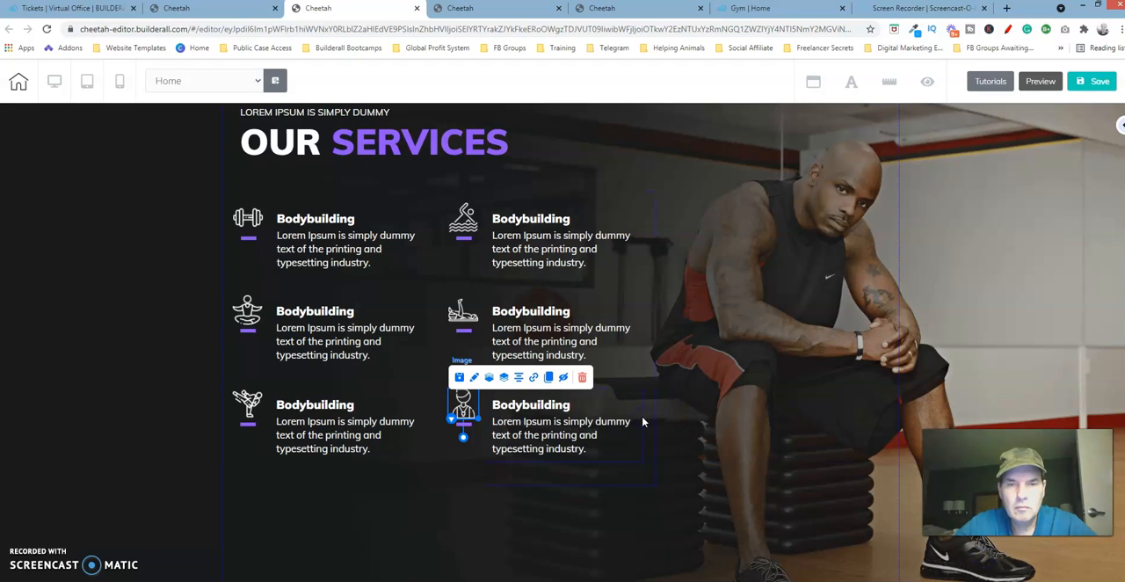
# - Save and publish the gym website, then dismiss the publishing confirmation
pyautogui.click(1098, 82)
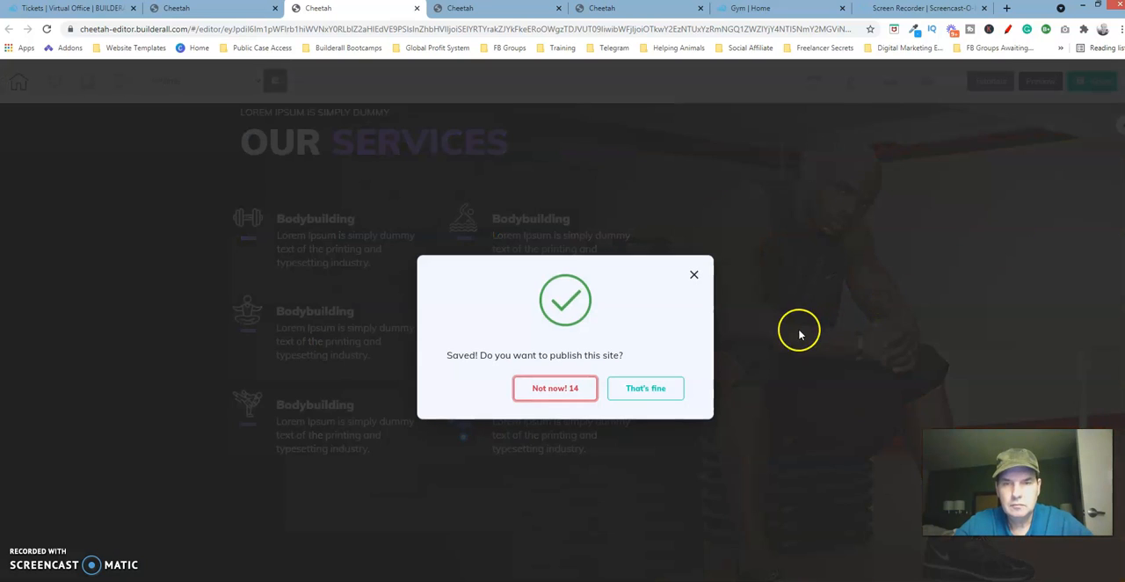
pyautogui.click(671, 388)
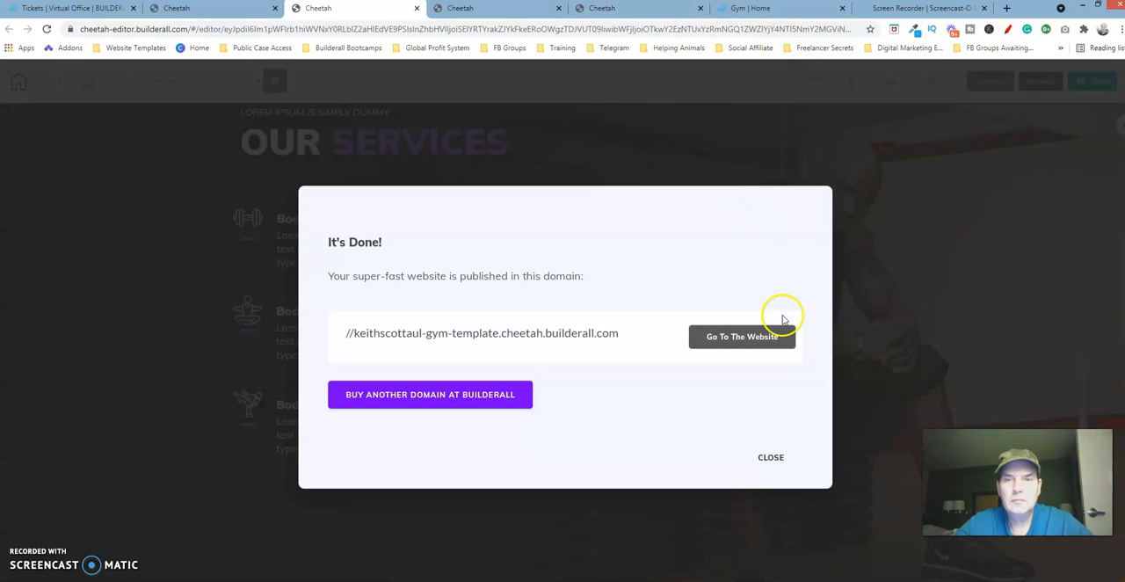
pyautogui.click(770, 456)
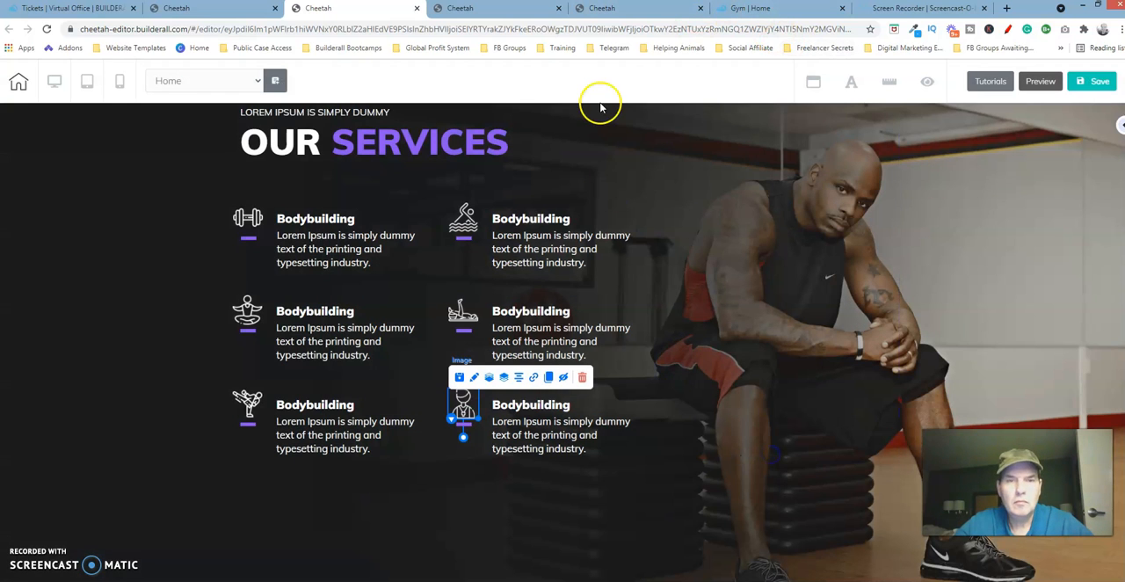
# - Check the service names in the finished template and retitle the right top-row service box as "Swimming"
pyautogui.click(622, 8)
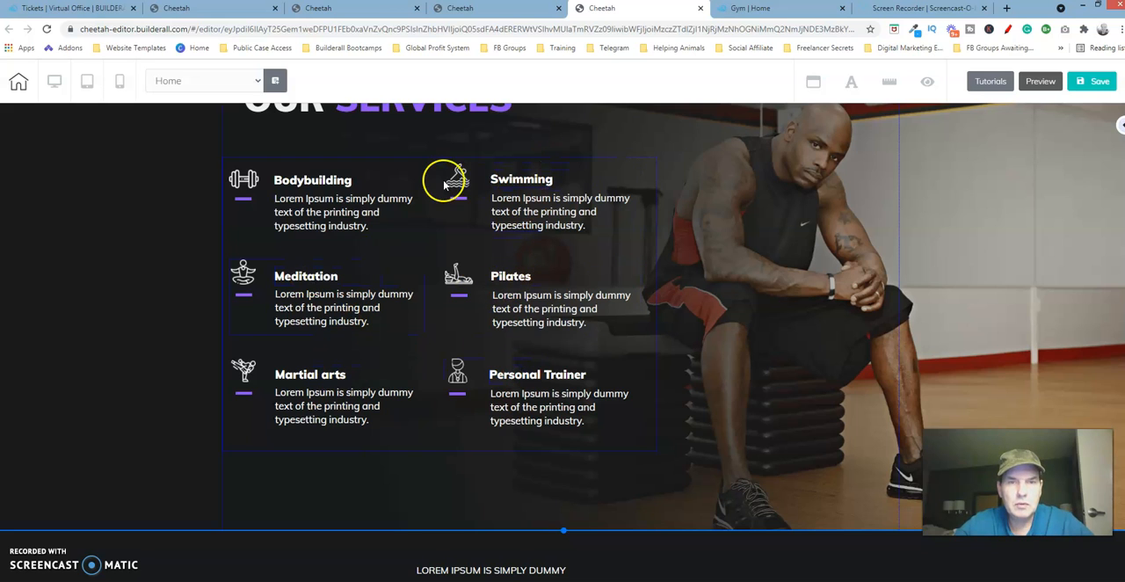
pyautogui.click(382, 15)
pyautogui.click(527, 222)
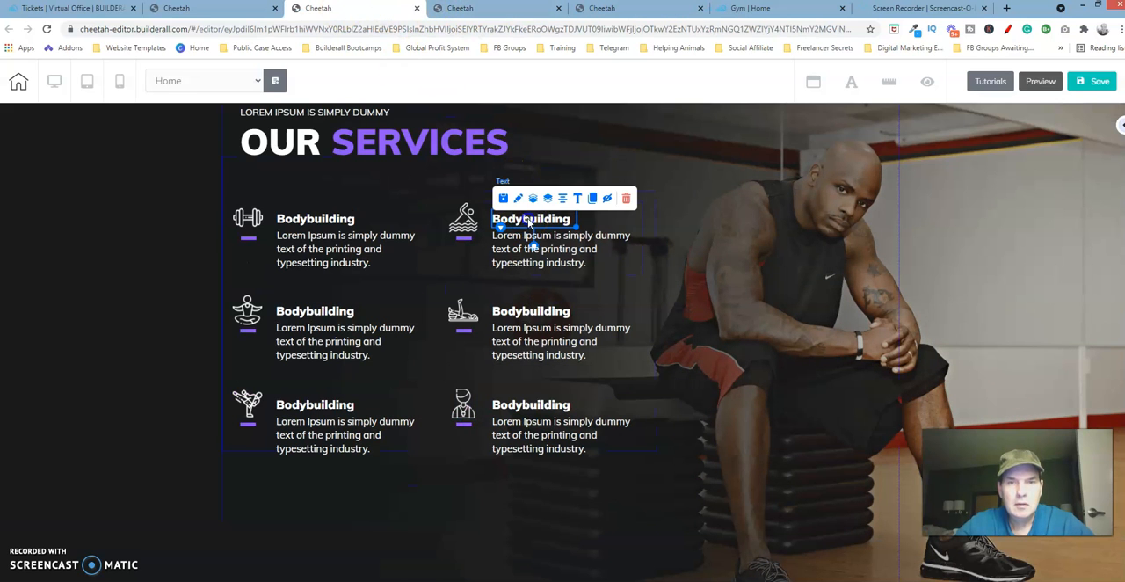
pyautogui.doubleClick(571, 222)
pyautogui.moveTo(577, 218); pyautogui.dragTo(486, 225)
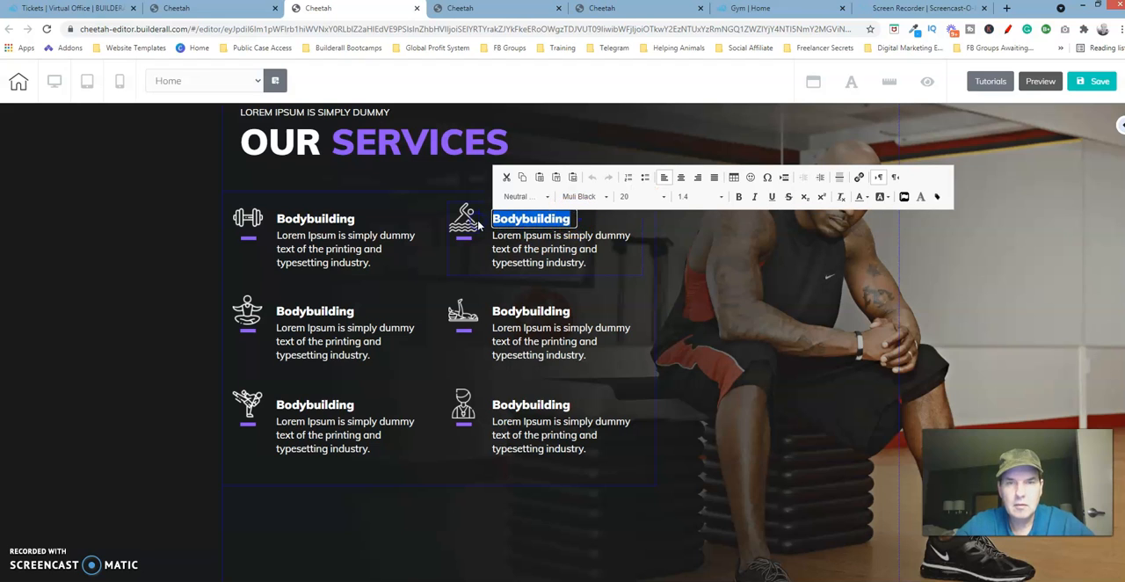
pyautogui.write('Swimming')
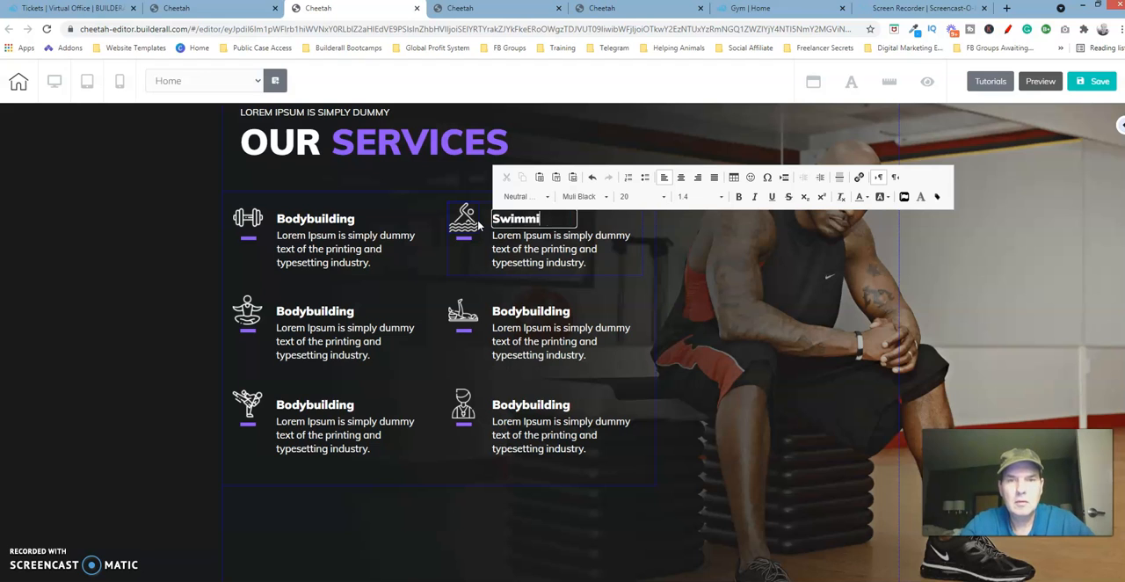
# - Change the title of the left middle-row service box to "Meditation"
pyautogui.click(341, 321)
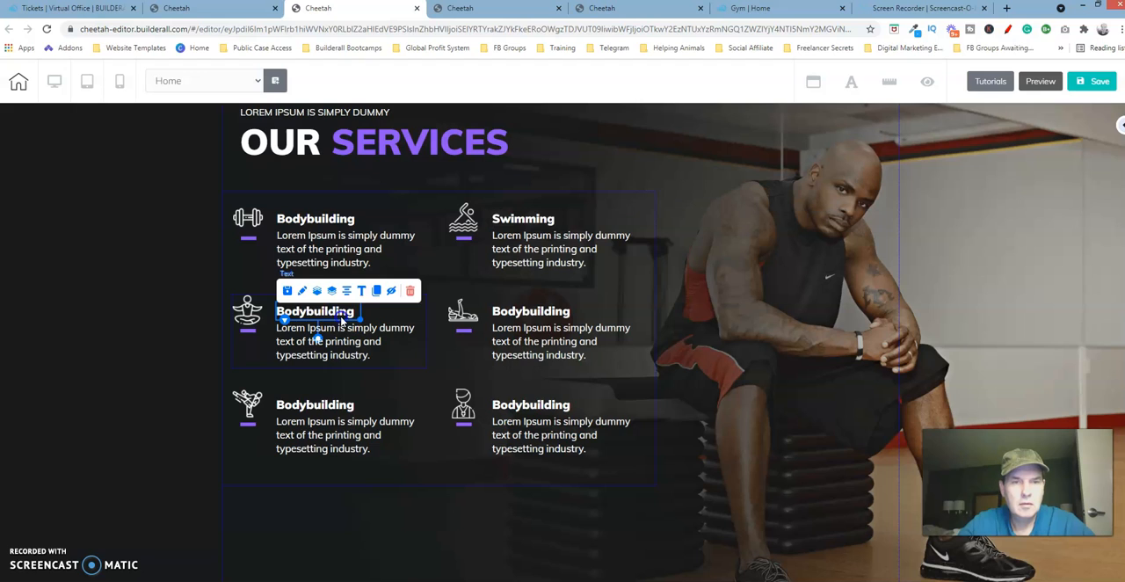
pyautogui.doubleClick(342, 320)
pyautogui.moveTo(355, 311); pyautogui.dragTo(275, 325)
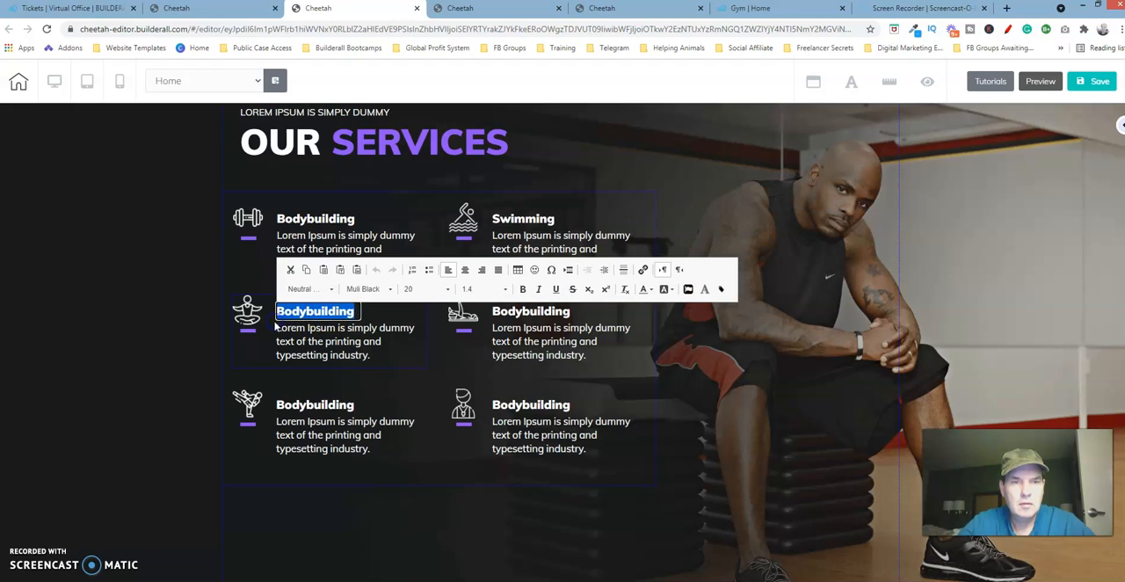
pyautogui.write('Meditation')
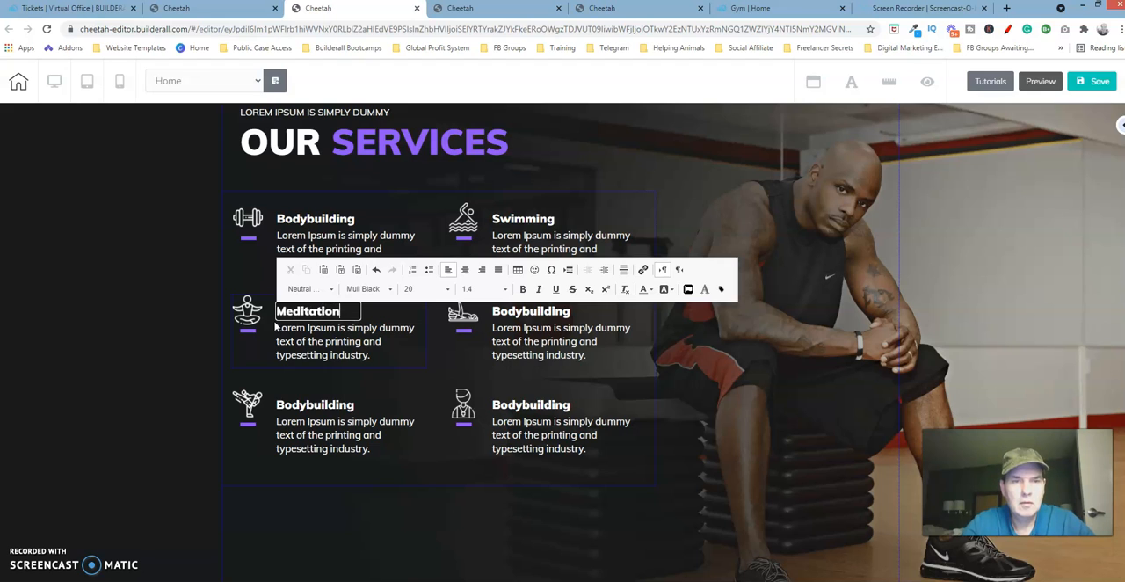
# - Change the title of the right middle-row service box to "Pilates"
pyautogui.click(508, 312)
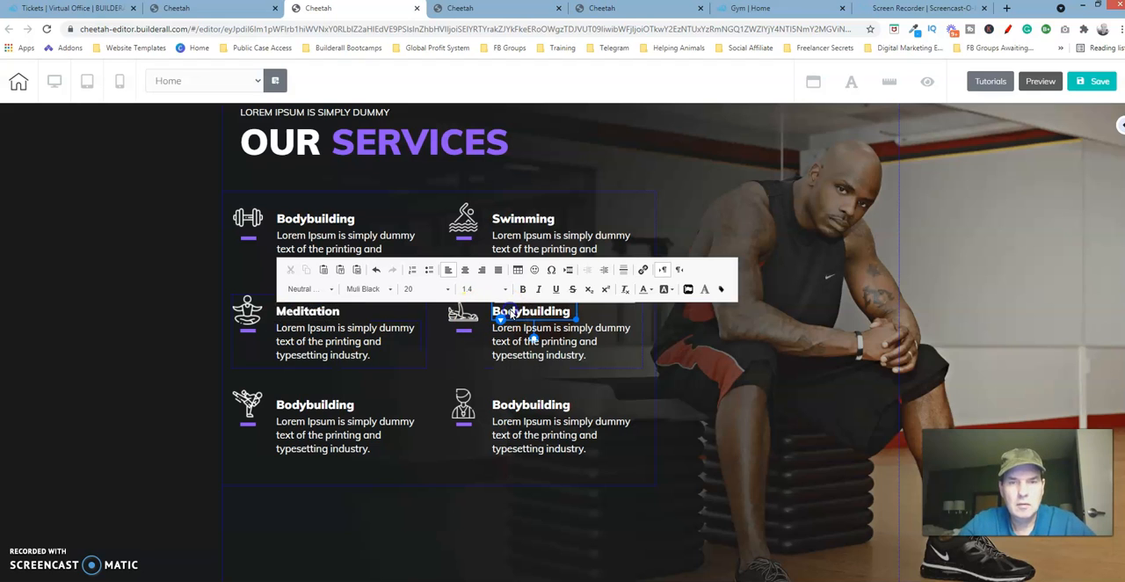
pyautogui.doubleClick(554, 312)
pyautogui.moveTo(553, 313); pyautogui.dragTo(498, 311)
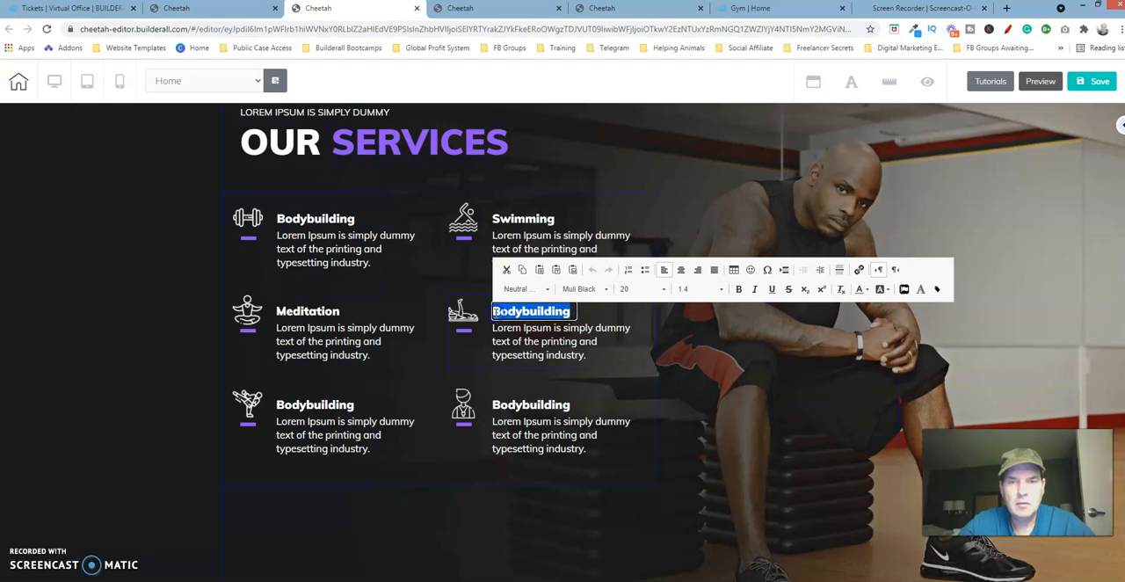
pyautogui.press('BackSpace')
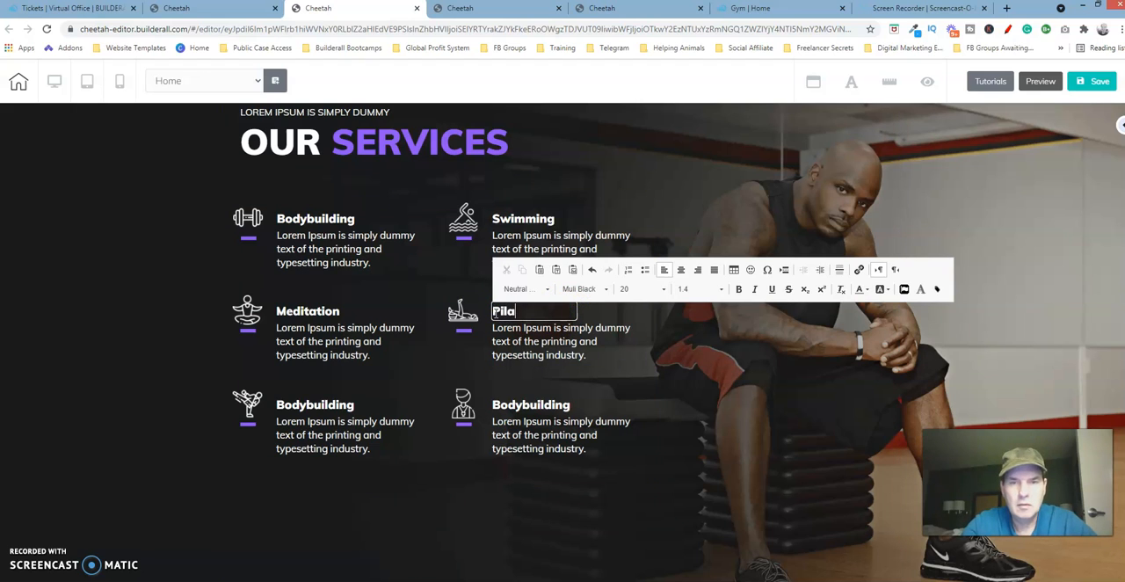
pyautogui.click(578, 322)
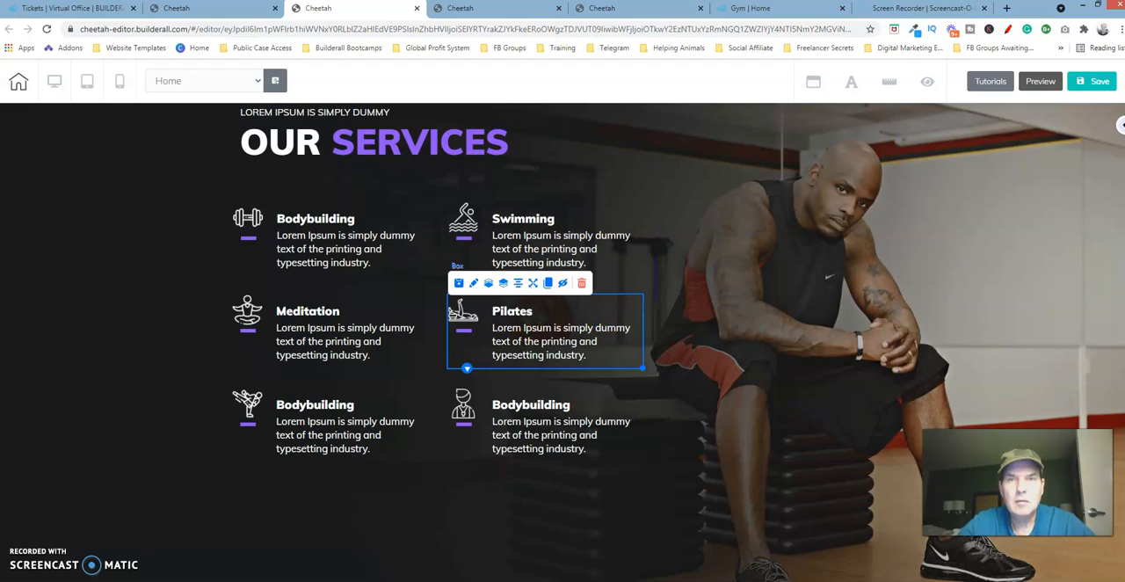
# - Check the remaining service names in the finished template and retitle the left bottom-row service box as "Martial Arts"
pyautogui.click(627, 12)
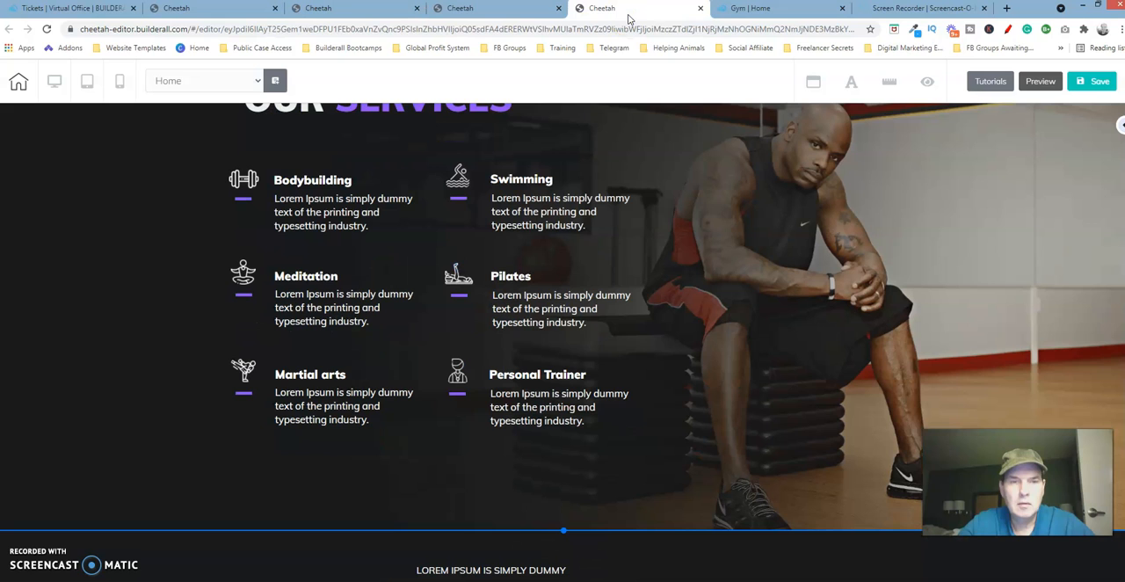
pyautogui.click(391, 15)
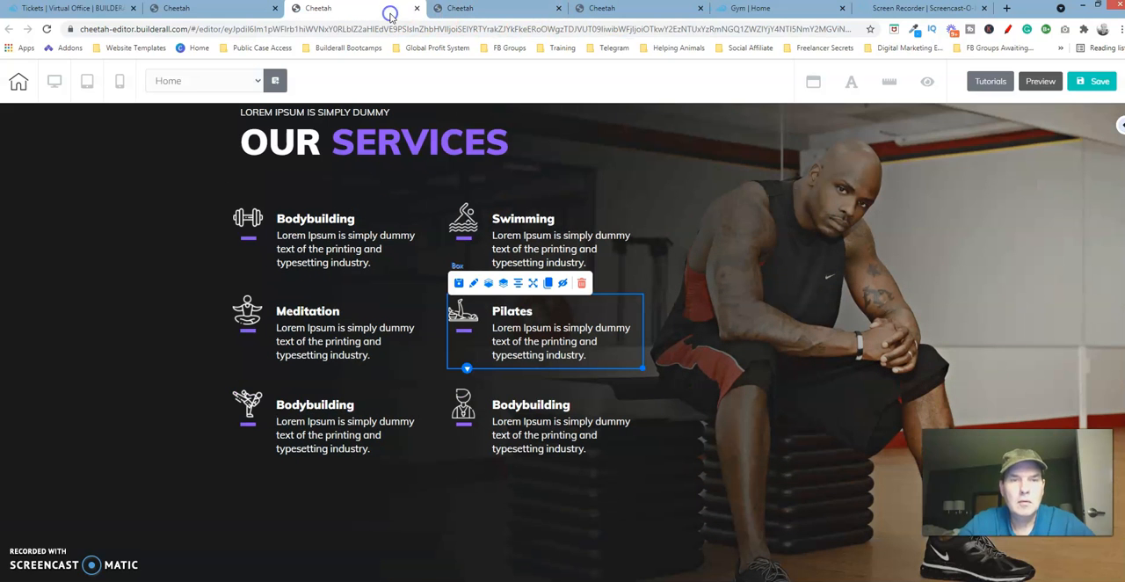
pyautogui.click(348, 406)
pyautogui.doubleClick(348, 406)
pyautogui.moveTo(355, 405); pyautogui.dragTo(211, 404)
pyautogui.write('Ma')
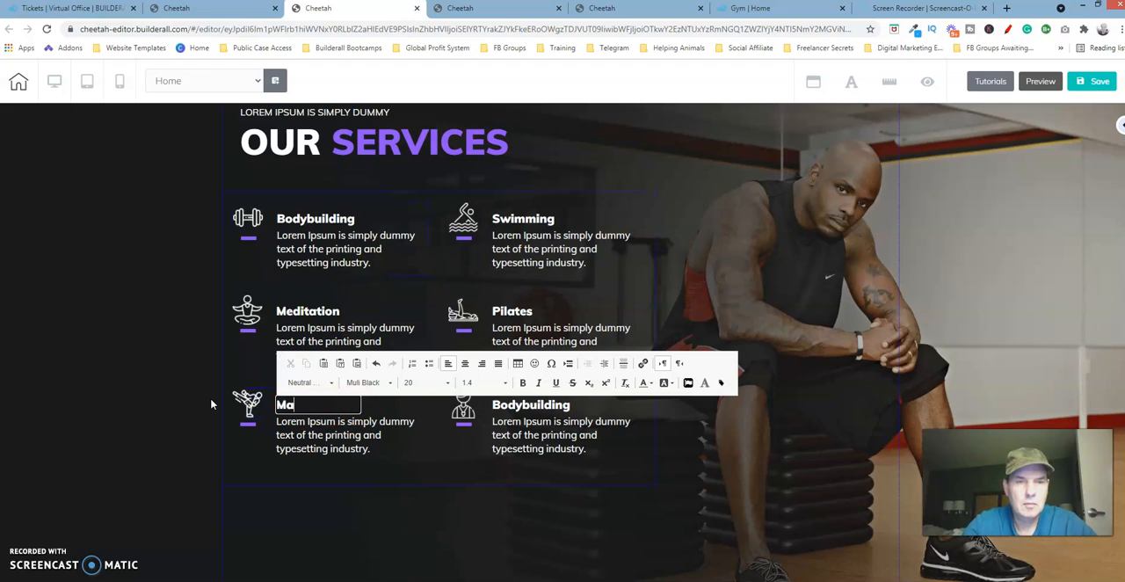
pyautogui.write('rtial ')
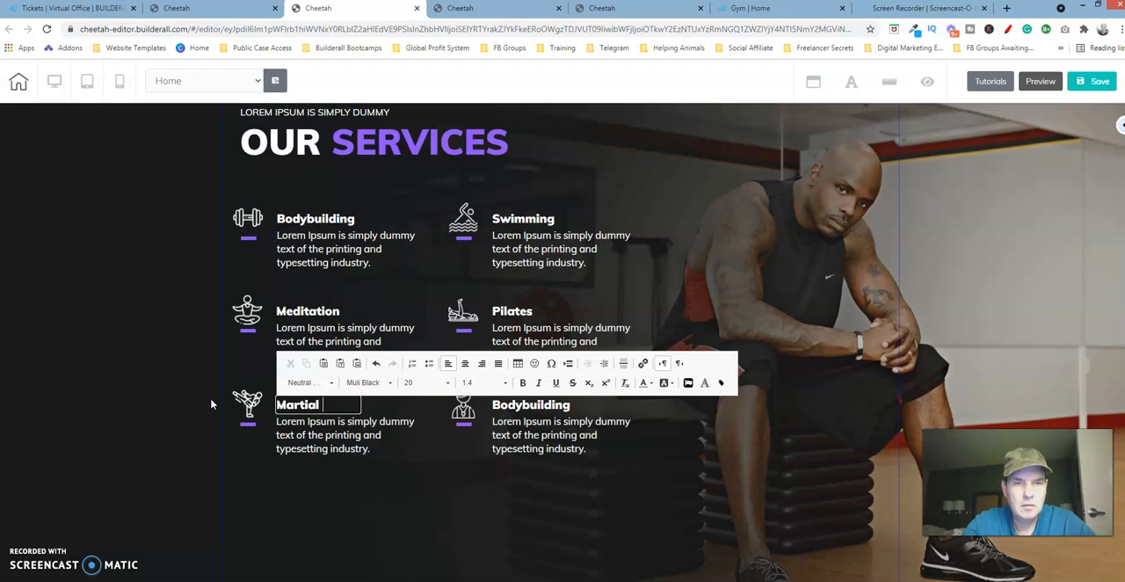
pyautogui.write('Arts')
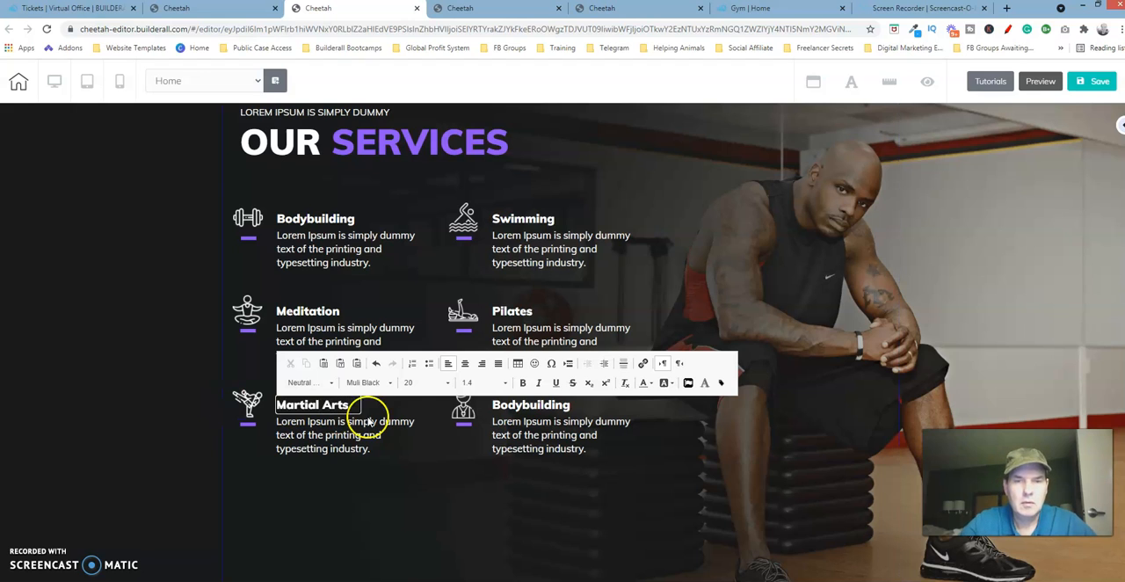
# - Change the title of the right bottom-row service box to "Personal Trainer"
pyautogui.click(519, 405)
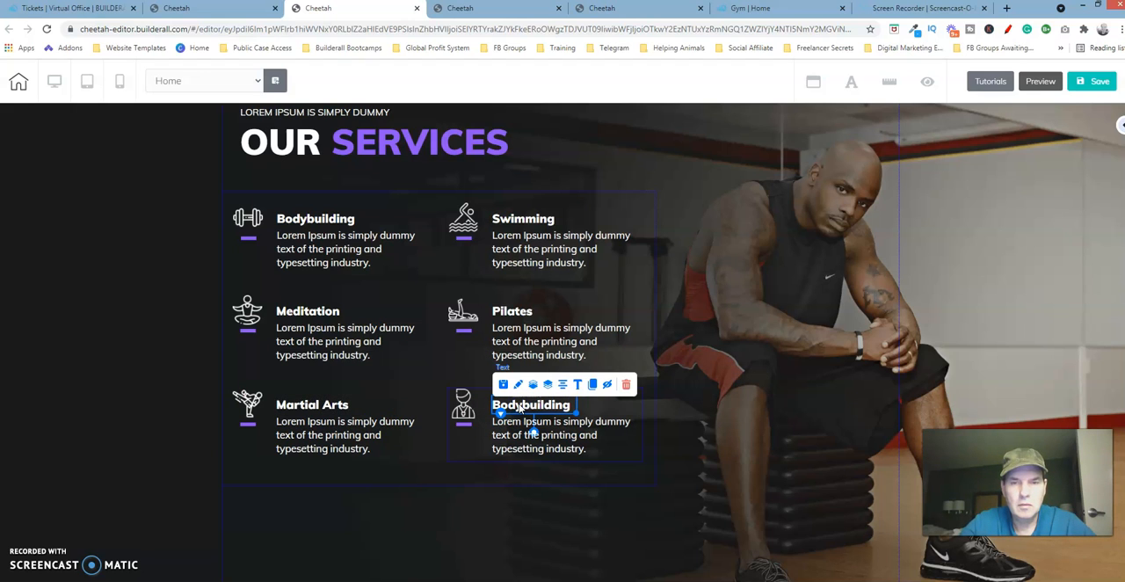
pyautogui.click(573, 404)
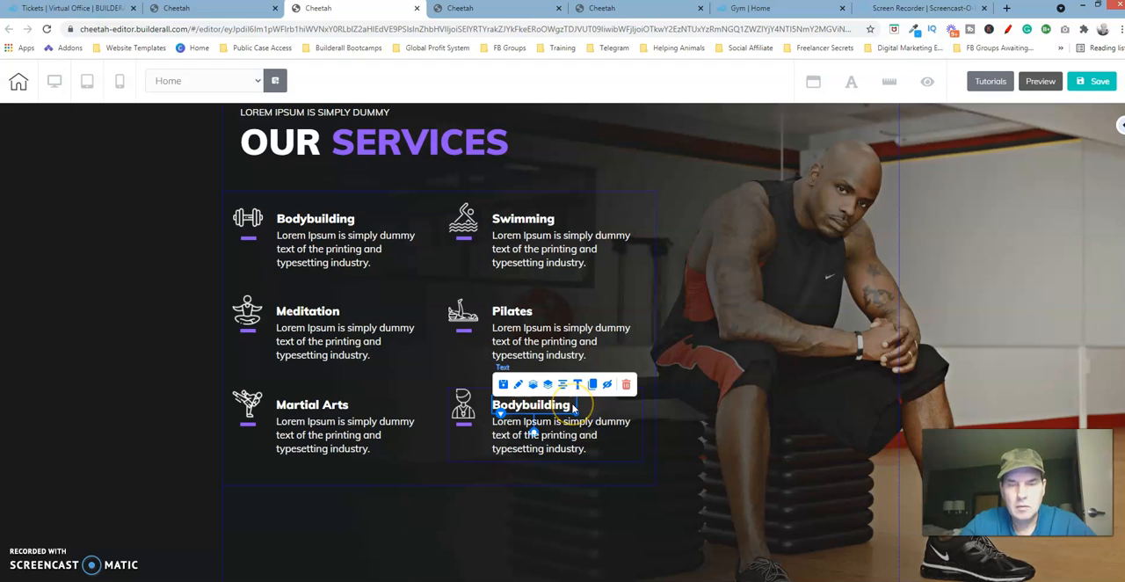
pyautogui.doubleClick(573, 407)
pyautogui.click(526, 413)
pyautogui.doubleClick(559, 407)
pyautogui.moveTo(573, 406); pyautogui.dragTo(481, 406)
pyautogui.write('P')
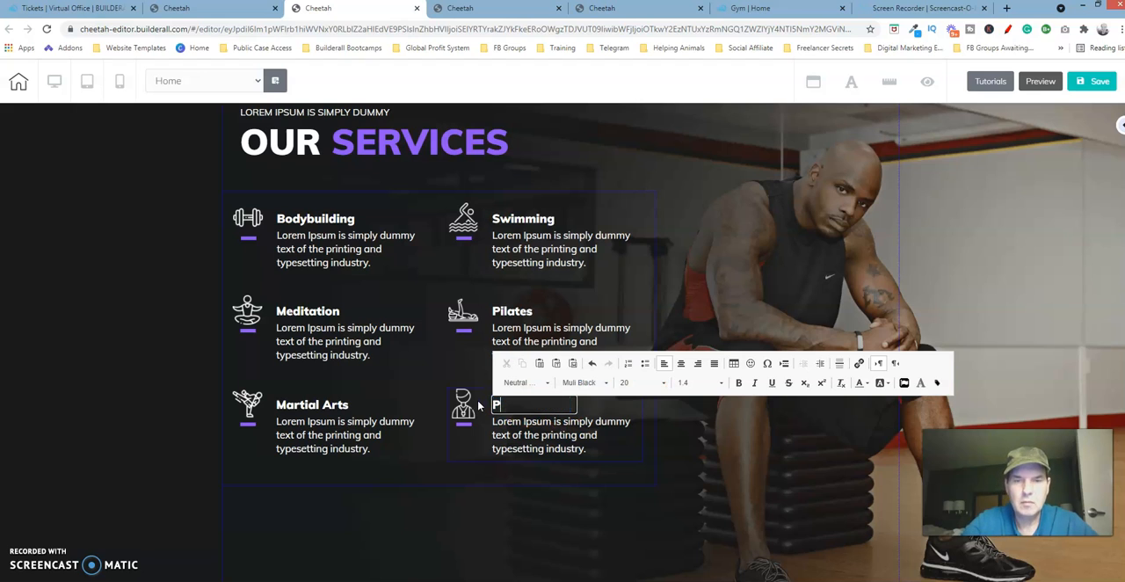
pyautogui.write('ersonal Trainer')
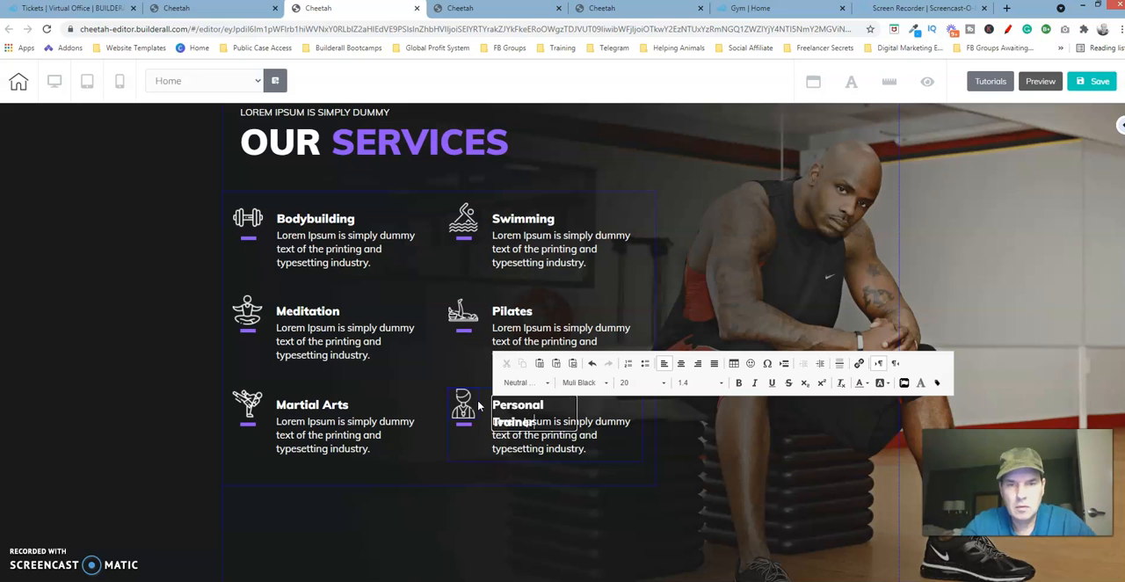
pyautogui.click(623, 402)
pyautogui.click(592, 402)
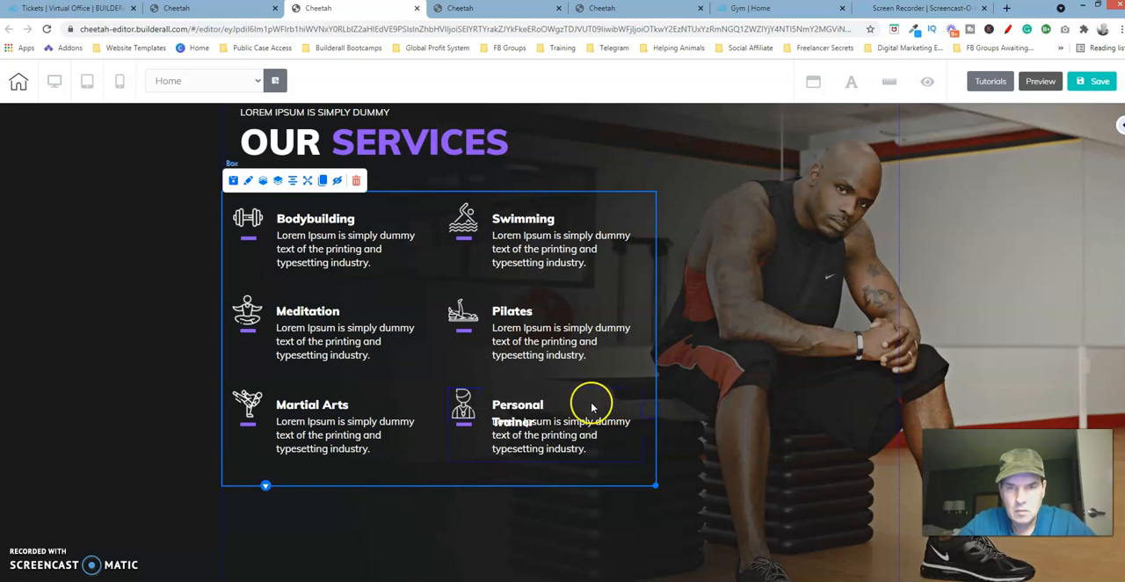
# - Widen the "Personal Trainer" title's text element so that the title fits on one line above its description
pyautogui.click(528, 409)
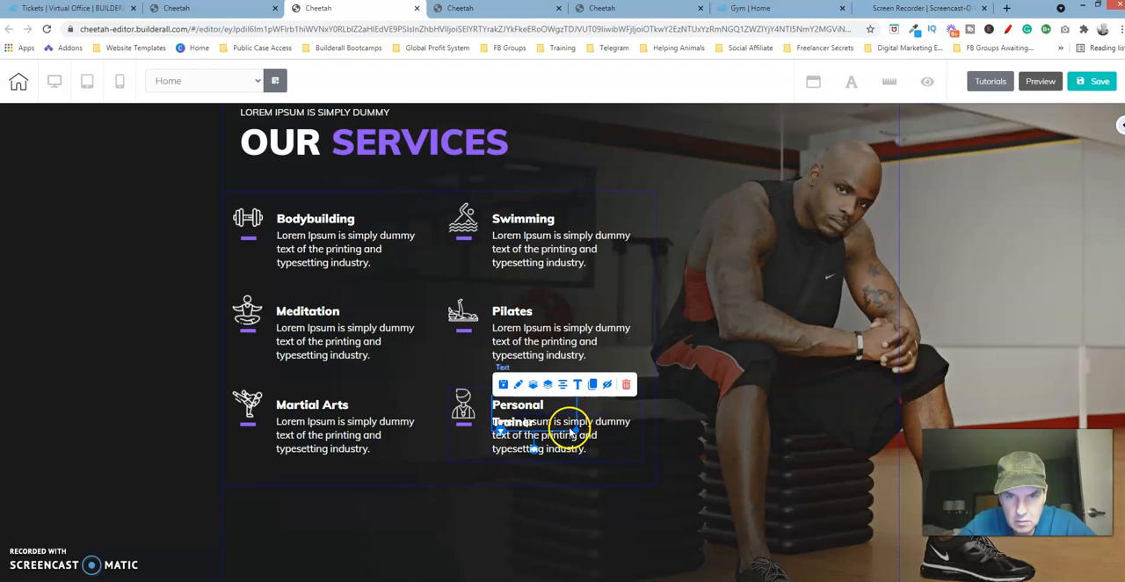
pyautogui.click(573, 434)
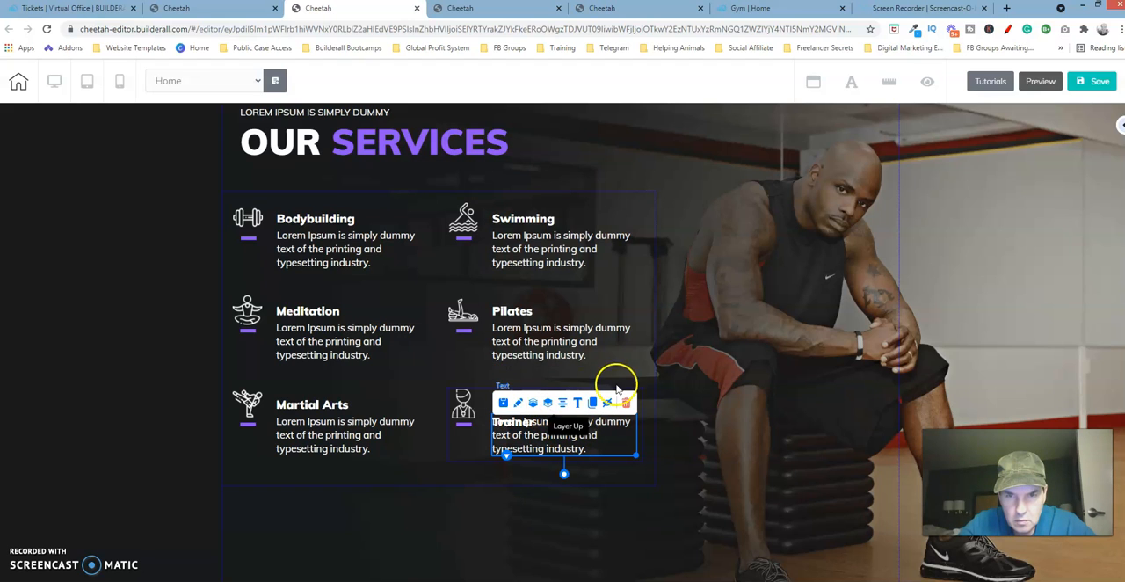
pyautogui.click(484, 427)
pyautogui.click(533, 406)
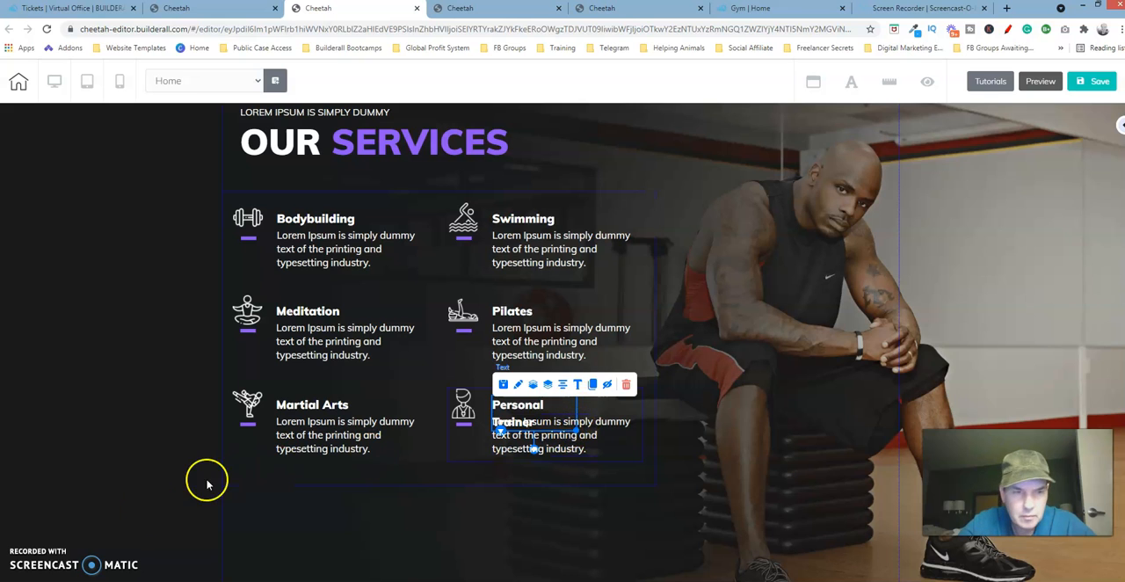
pyautogui.click(321, 481)
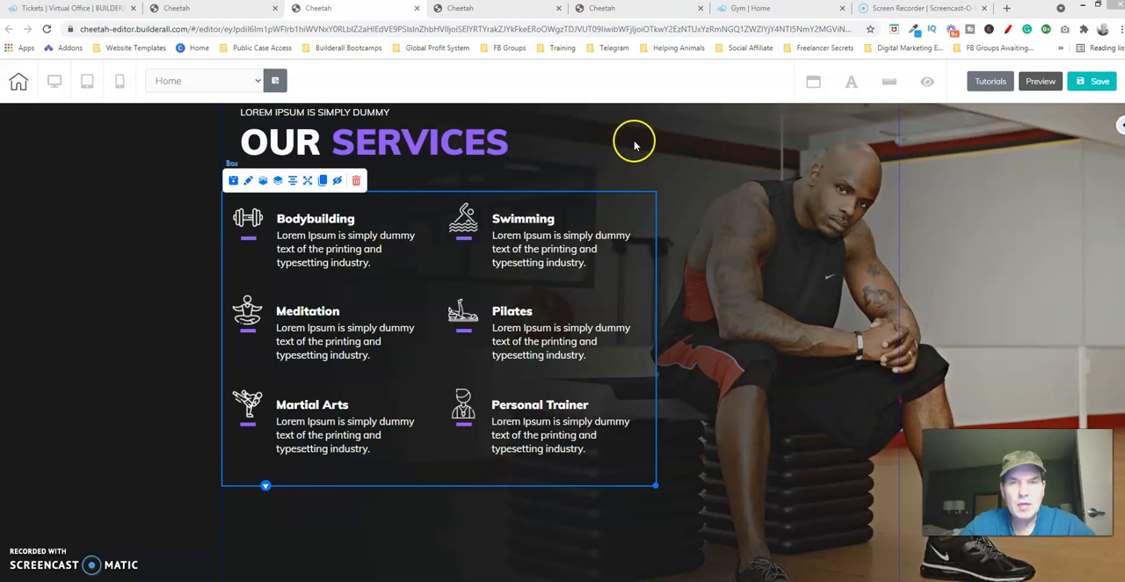